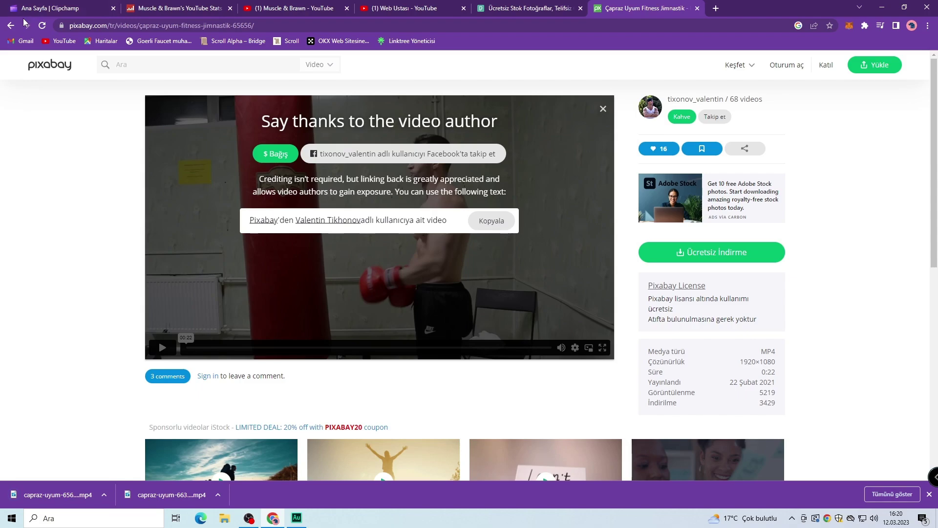
Switch from the stock video page to the Clipchamp home page and view its existing videos
mouse_move(777, 327)
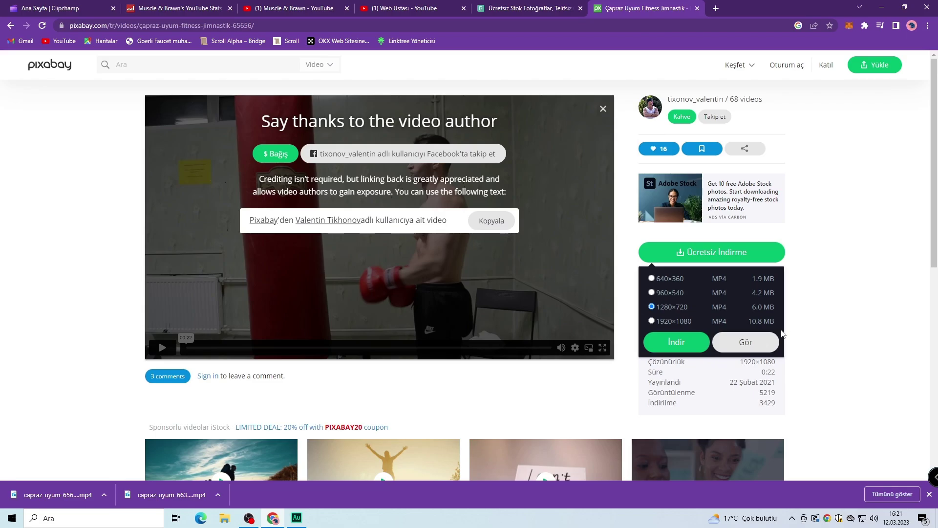
key("ctrl+1")
scroll(379, 130, "up", 1)
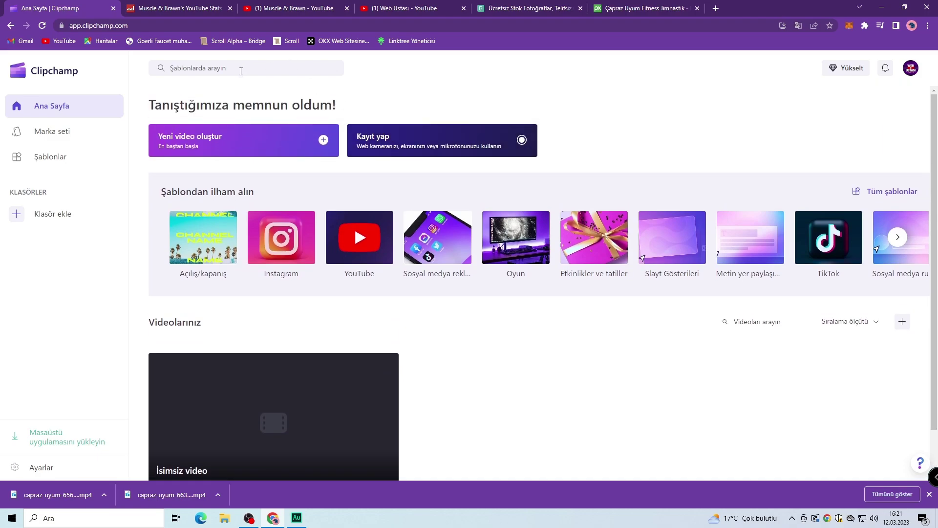
scroll(403, 235, "down", 1)
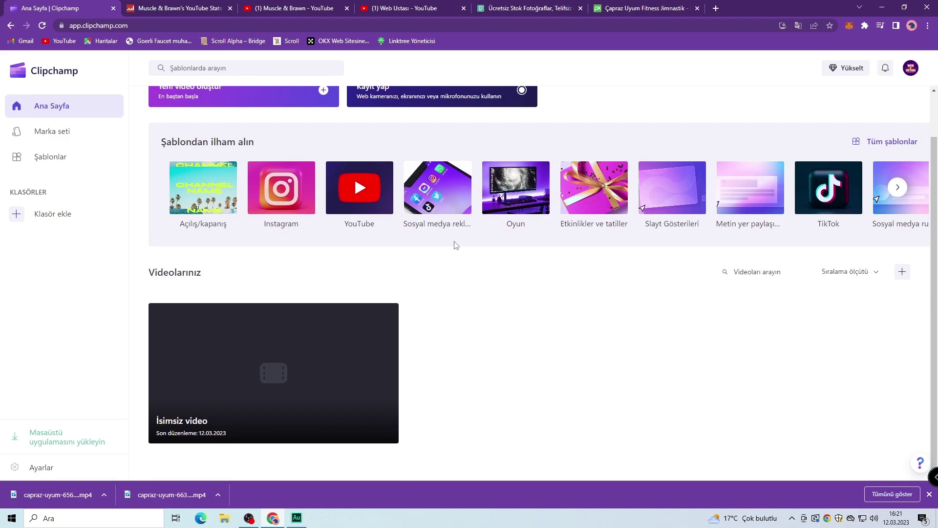
left_click(113, 25)
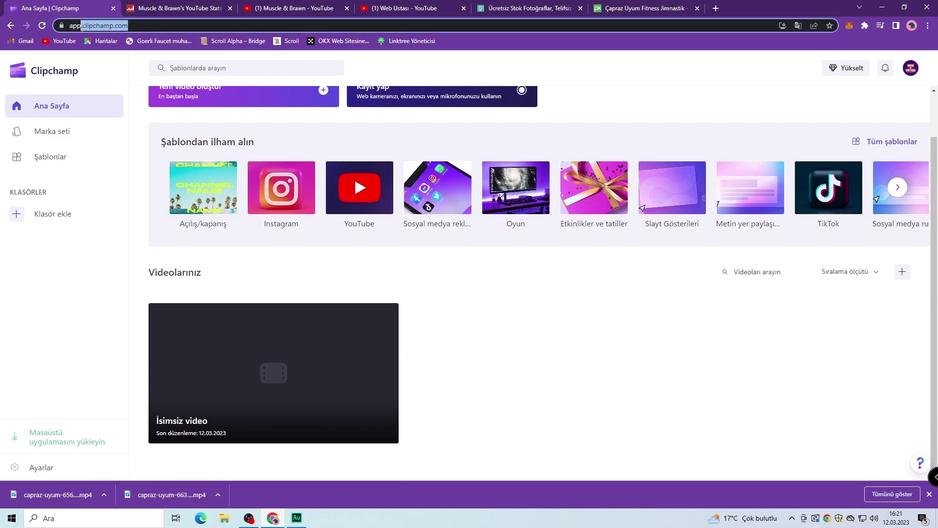
left_click_drag(104, 25, 151, 26)
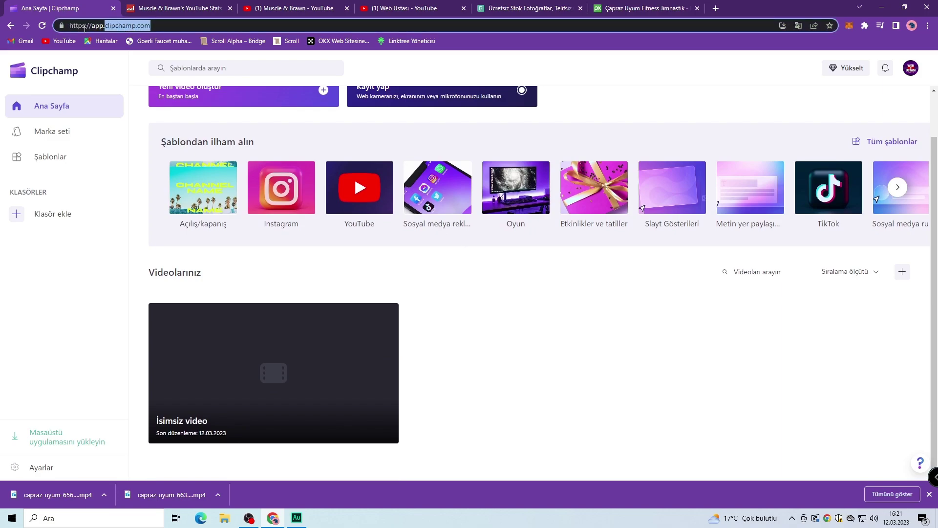
left_click(160, 26)
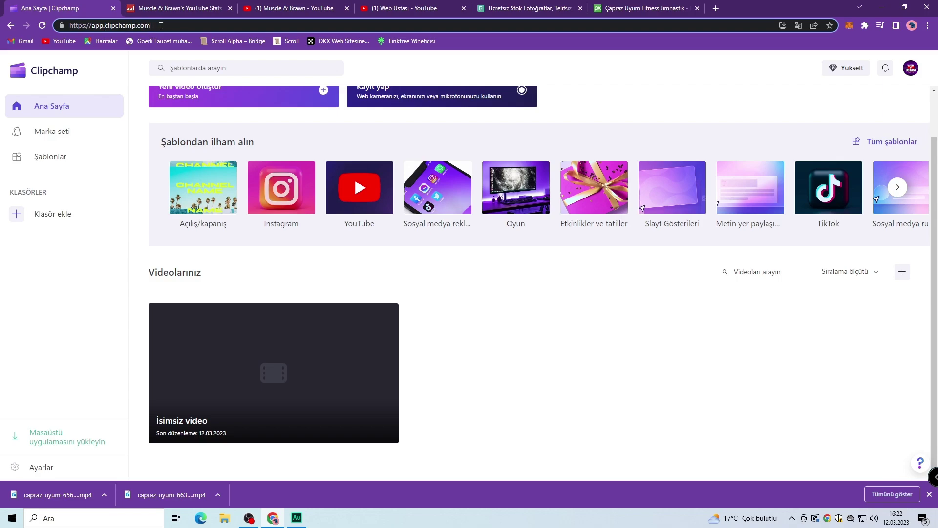
left_click(405, 70)
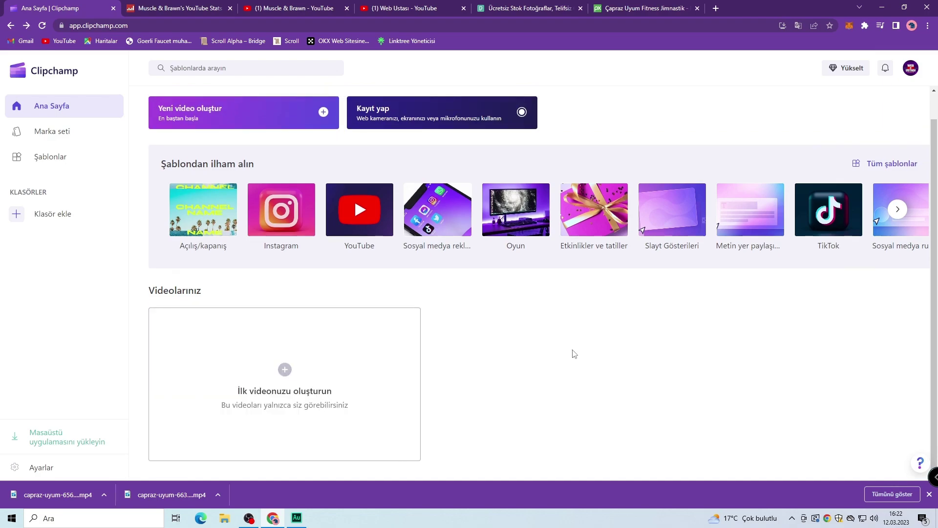
Create a new video project and open the text-to-speech generator (Metin okuma)
left_click(285, 367)
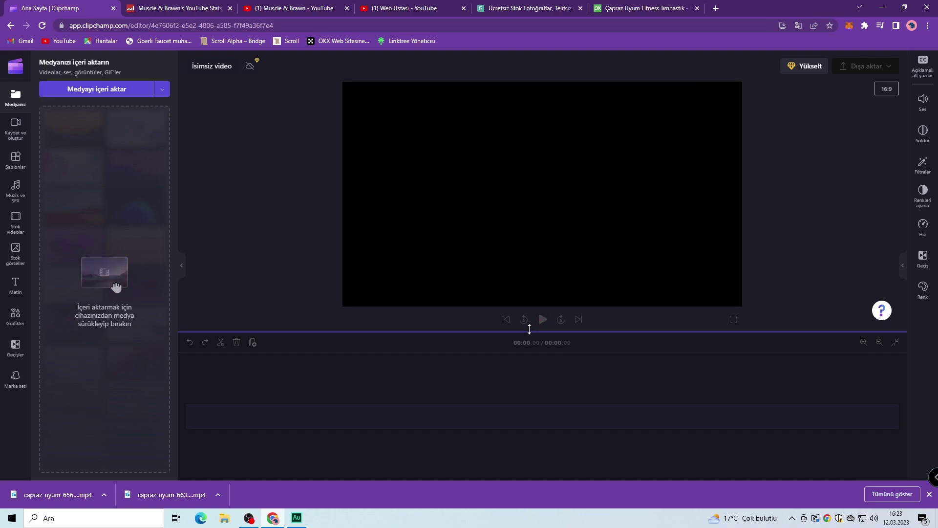
left_click(929, 494)
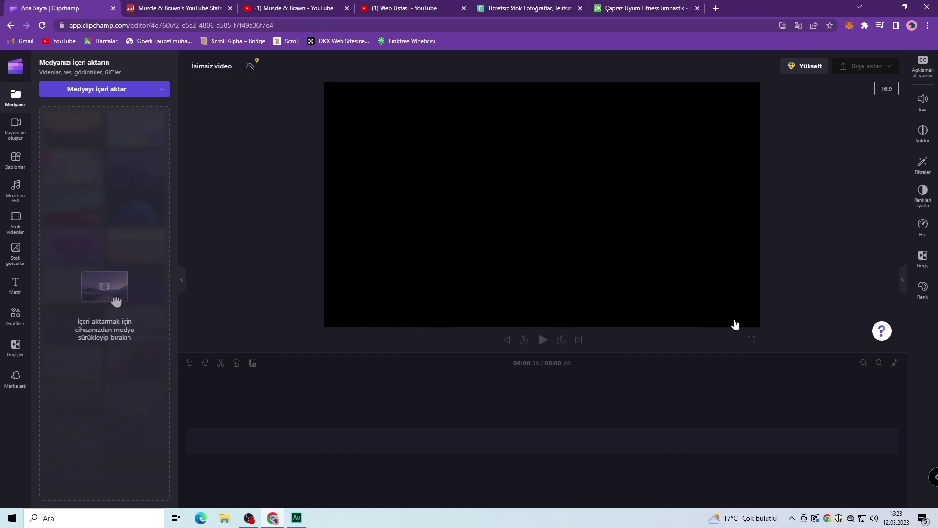
left_click(16, 126)
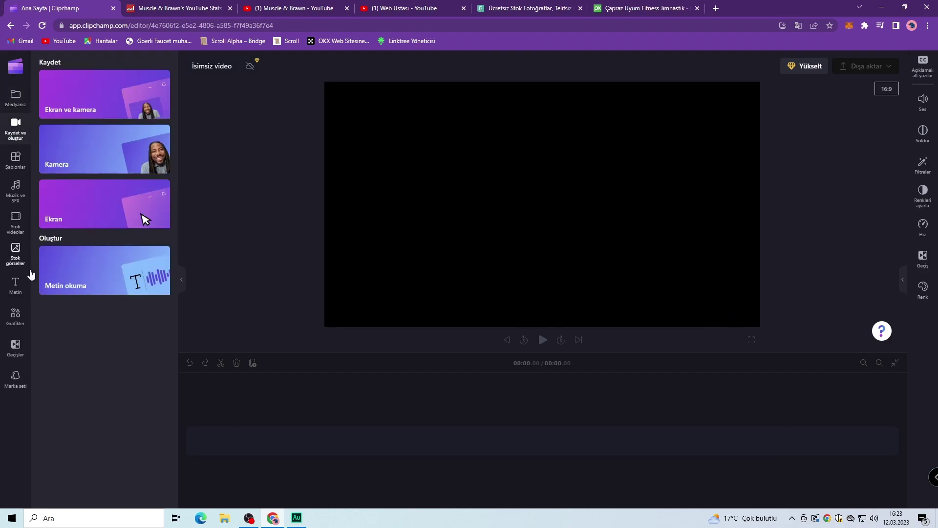
left_click(70, 282)
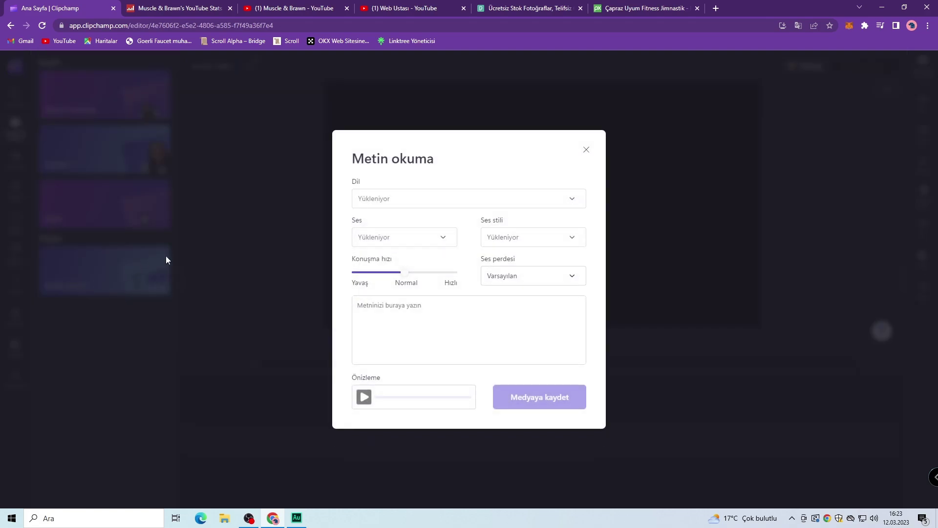
Look through the text-to-speech languages, choose Türkçe (Türkiye) and select the Emel voice
left_click(577, 201)
left_click(578, 202)
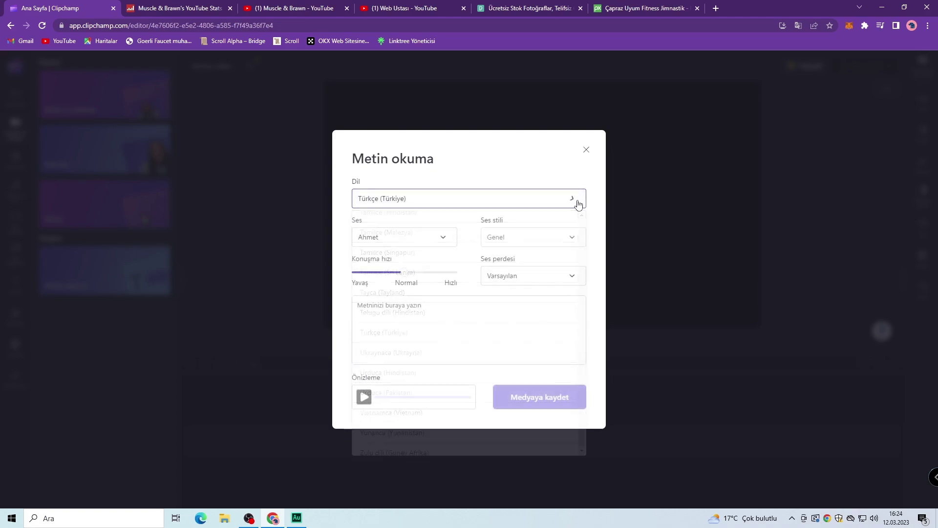
left_click(570, 199)
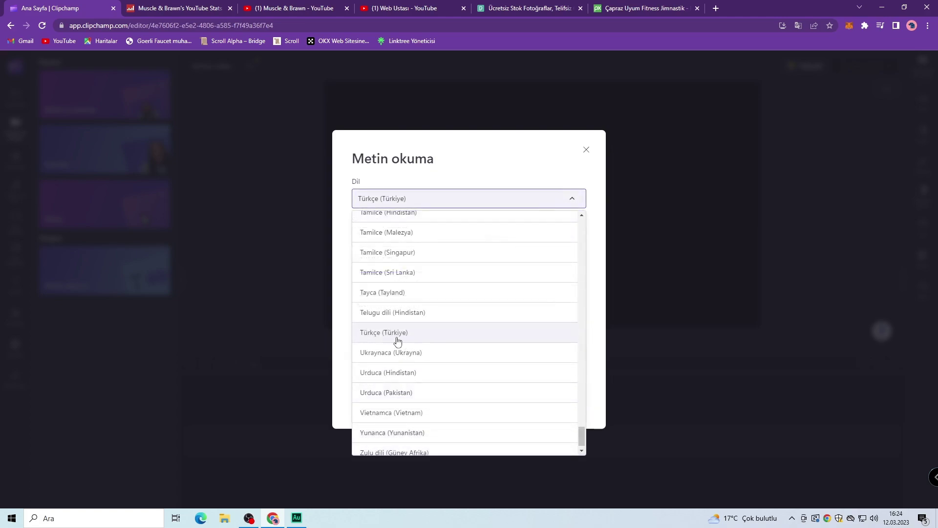
scroll(479, 339, "down", 1)
scroll(480, 339, "up", 5)
scroll(481, 336, "down", 5)
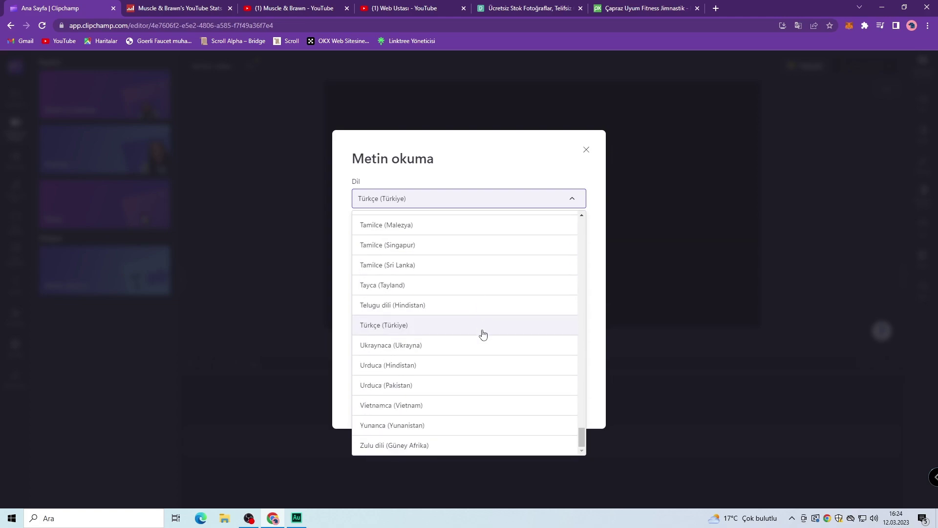
scroll(483, 334, "up", 16)
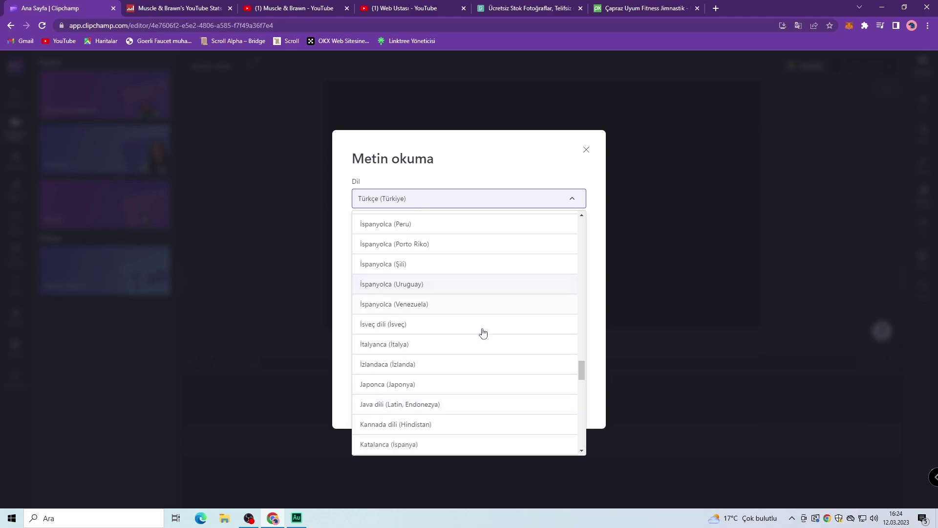
scroll(483, 334, "down", 16)
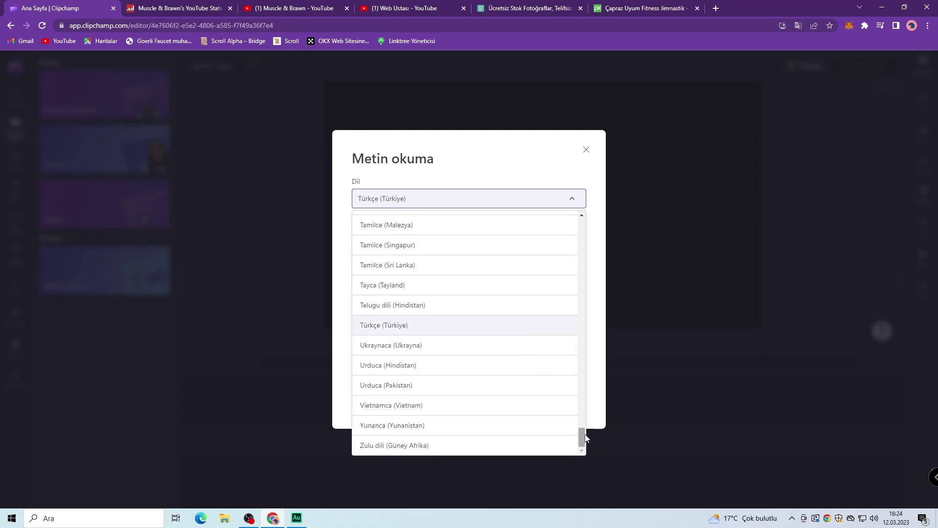
mouse_move(586, 439)
left_mouse_down()
mouse_move(580, 229)
mouse_move(581, 338)
mouse_move(594, 399)
mouse_move(586, 444)
mouse_move(582, 432)
left_mouse_up()
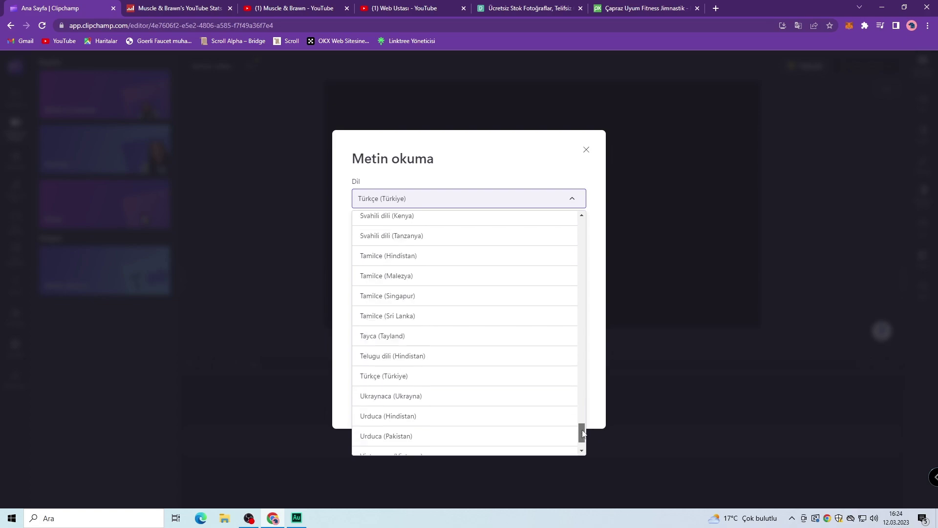
left_click(392, 379)
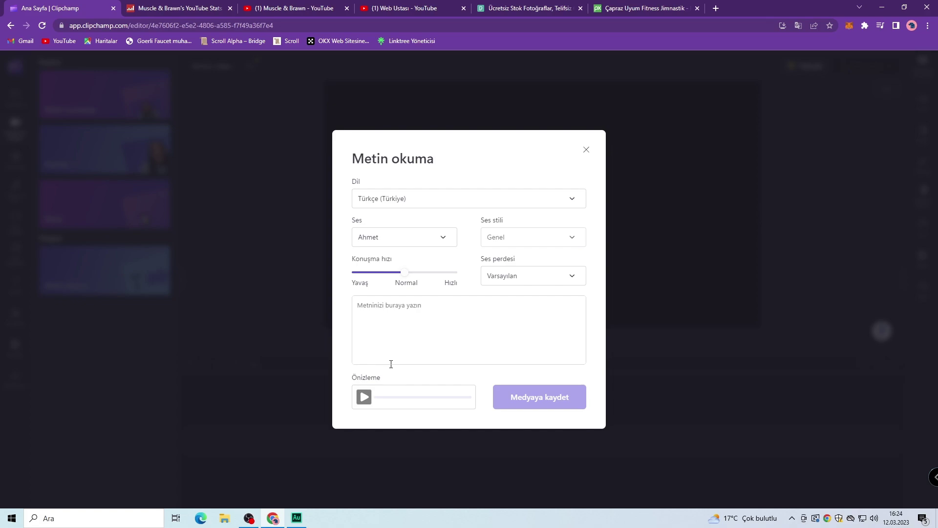
left_click(444, 242)
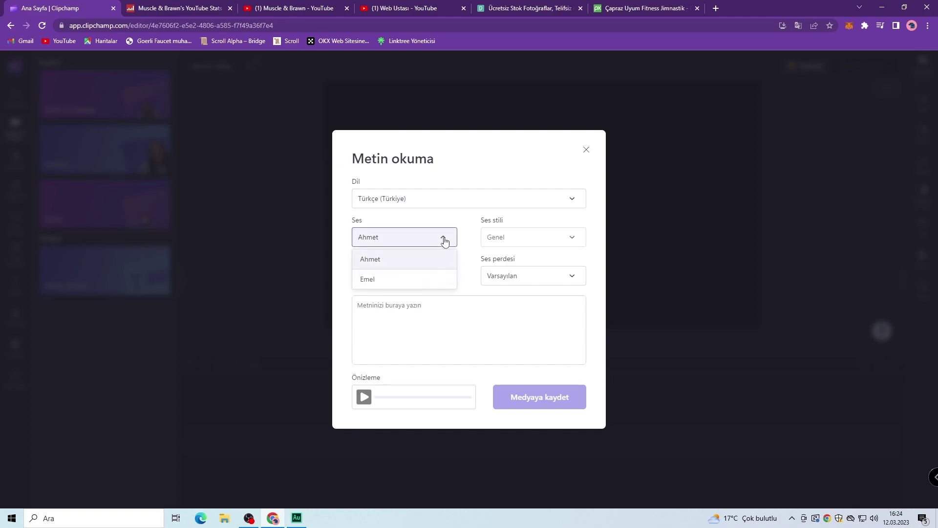
left_click(377, 281)
Set the text-to-speech language to İngilizce (ABD) and choose the Jenny voice
left_click(553, 195)
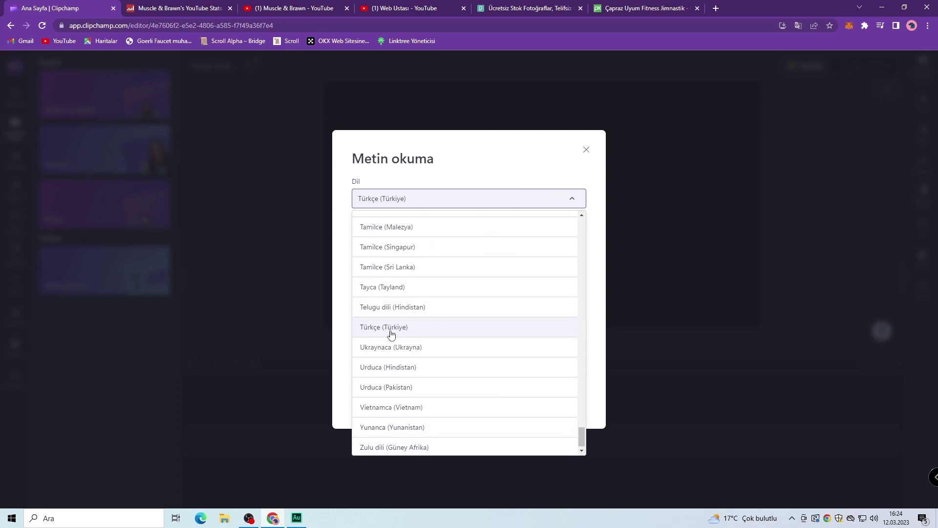
scroll(429, 350, "up", 5)
scroll(437, 348, "up", 15)
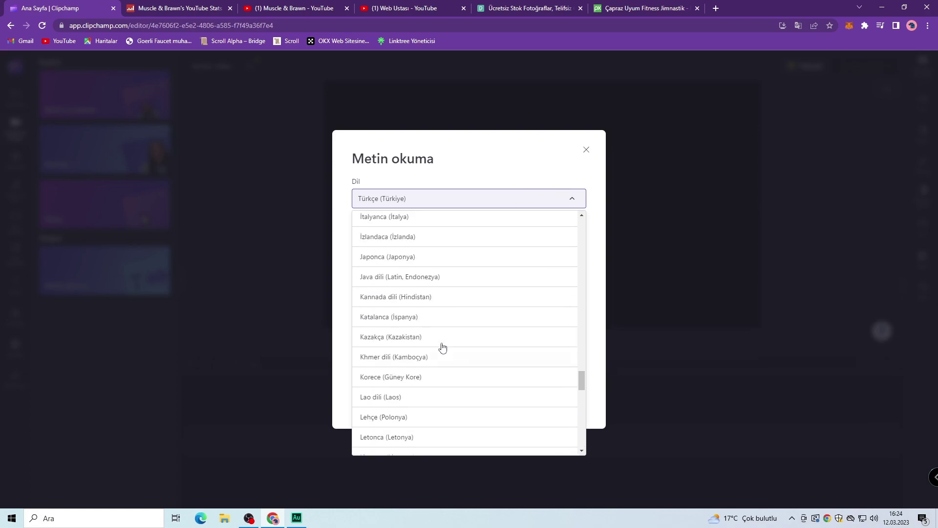
left_click(395, 286)
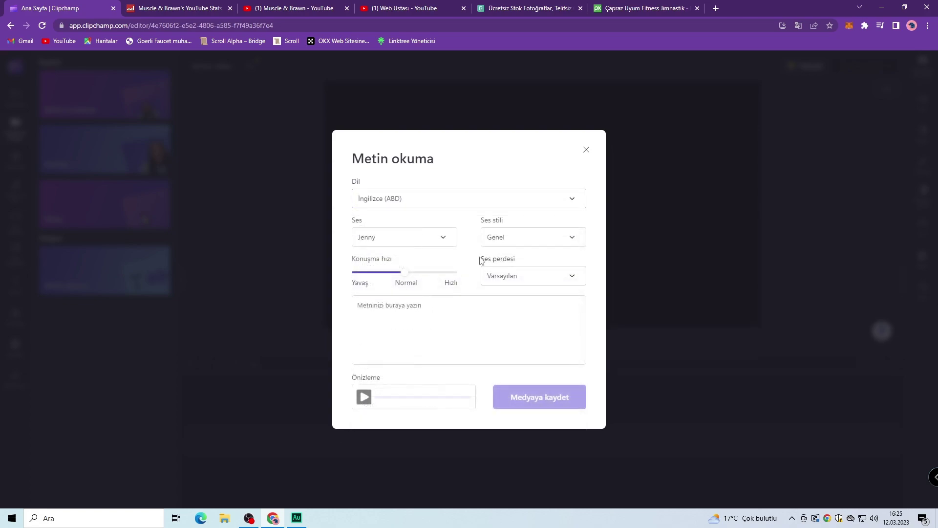
left_click(424, 241)
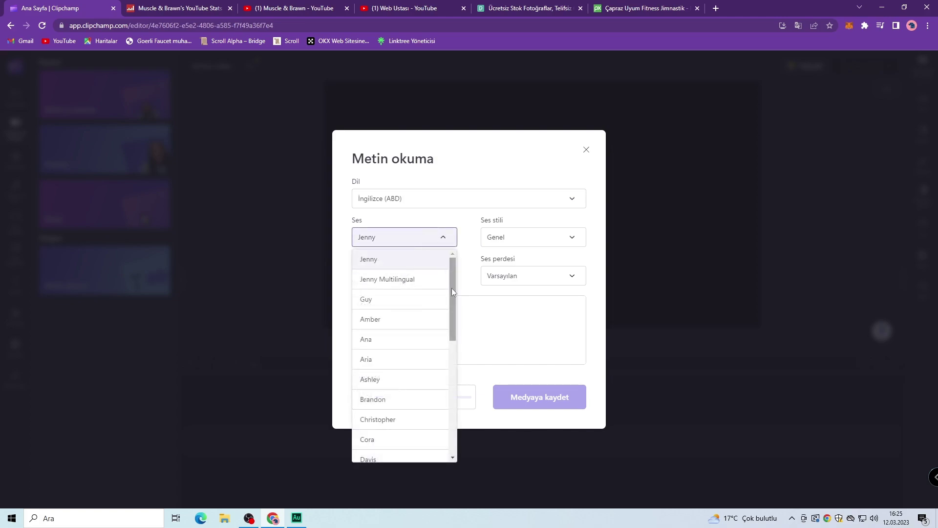
mouse_move(454, 283)
left_mouse_down()
mouse_move(452, 395)
mouse_move(451, 276)
left_mouse_up()
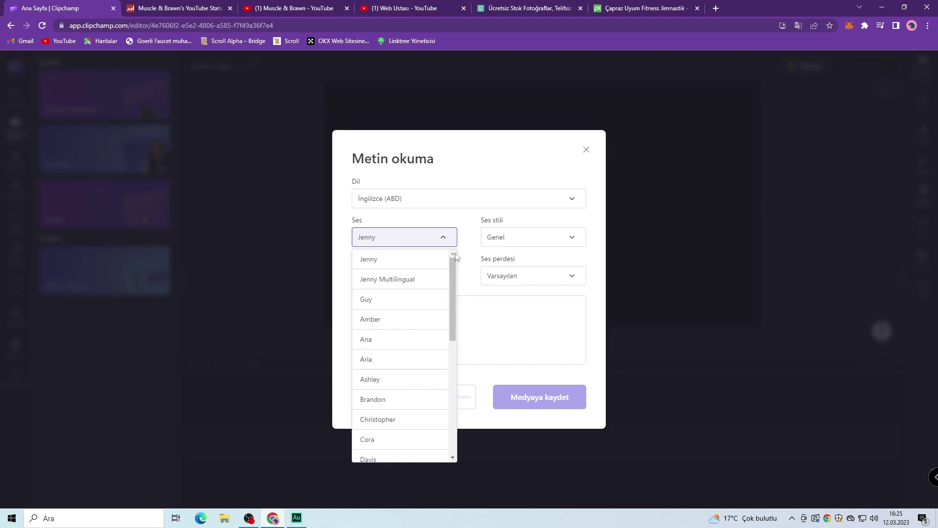
left_click(386, 264)
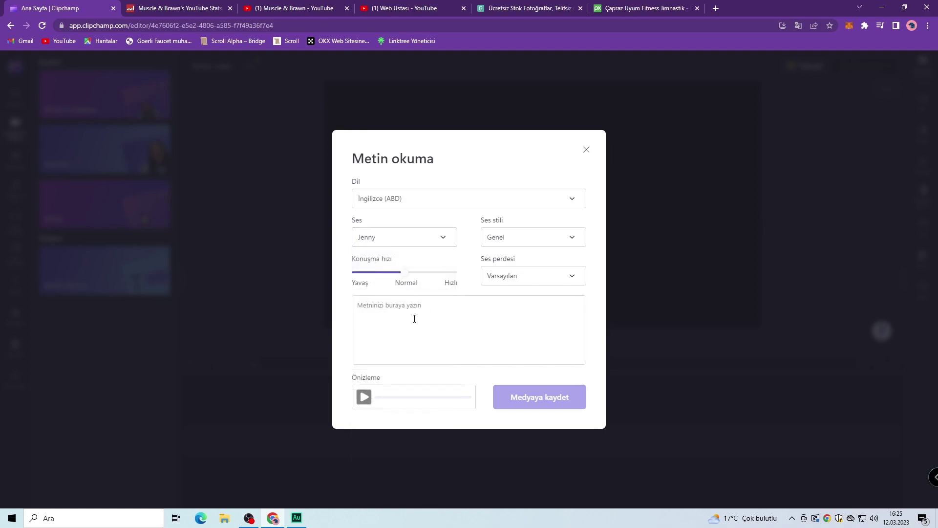
Enter the speech text "hello my name is web ustası" and play the preview
type("hello my name is web ustası")
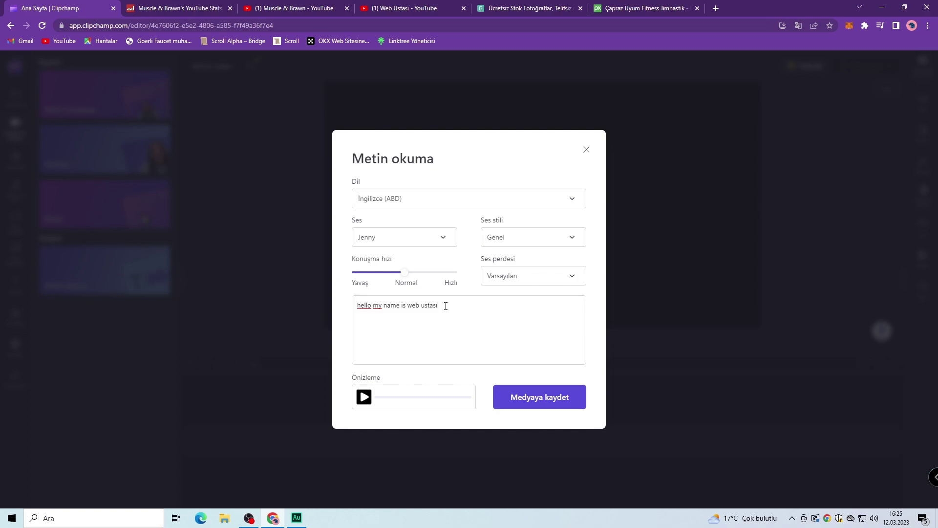
left_click(364, 397)
left_click_drag(439, 305, 404, 304)
left_click(450, 304)
left_click(455, 304)
Lower the speaking speed to near Yavaş, set the voice style to Heyecanlı, and preview the speech
left_click_drag(404, 272, 364, 272)
left_click(532, 237)
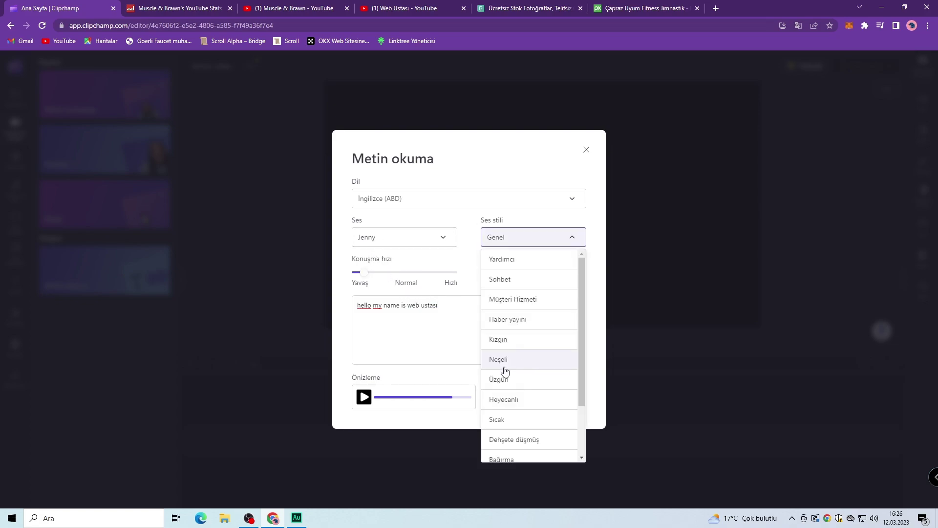
left_click(503, 398)
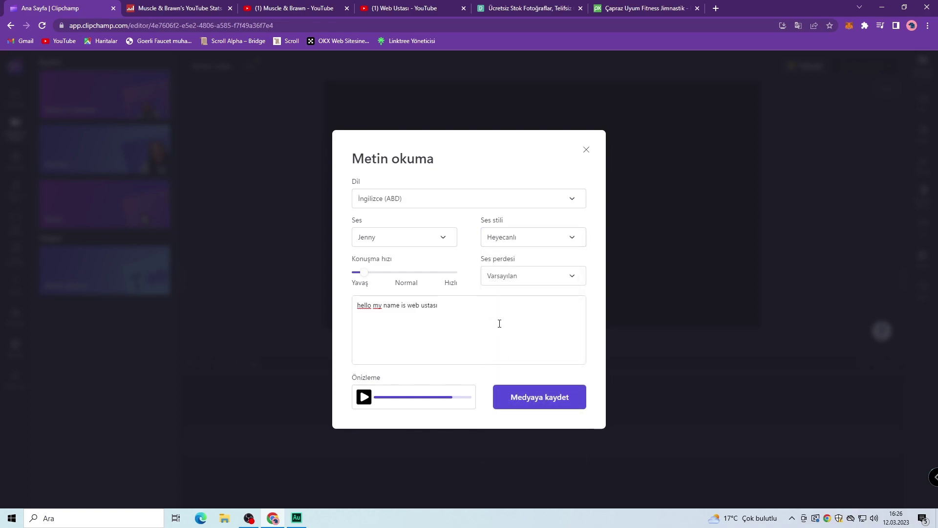
left_click(572, 277)
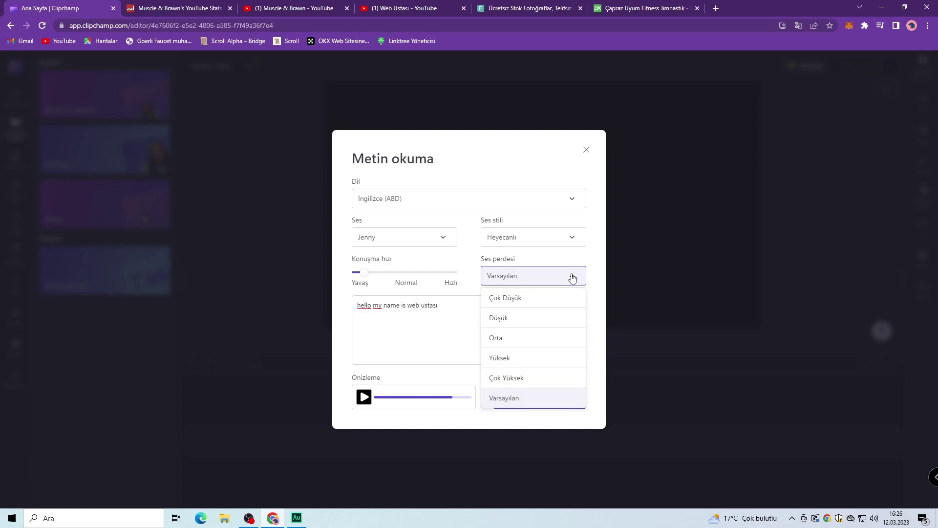
left_click(573, 278)
left_click(364, 399)
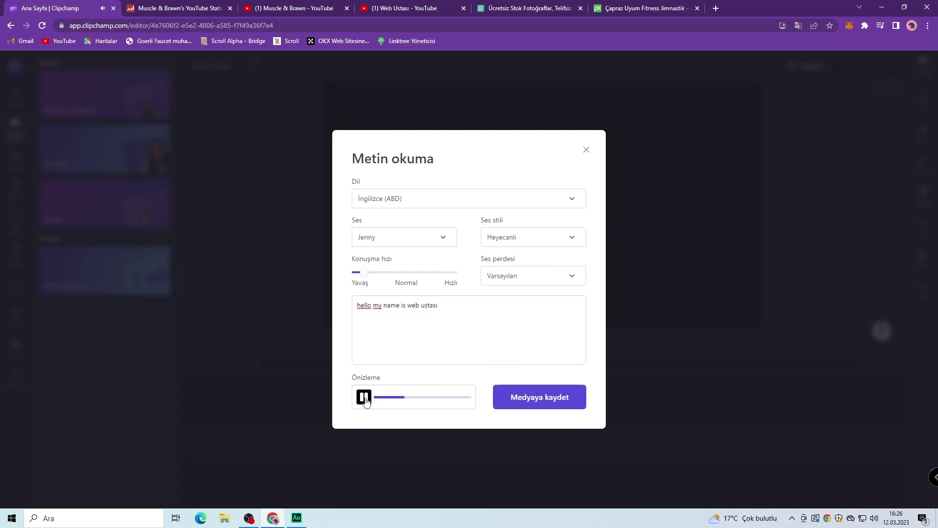
left_click(364, 397)
Change the voice to Eric and preview the speech
left_click(404, 237)
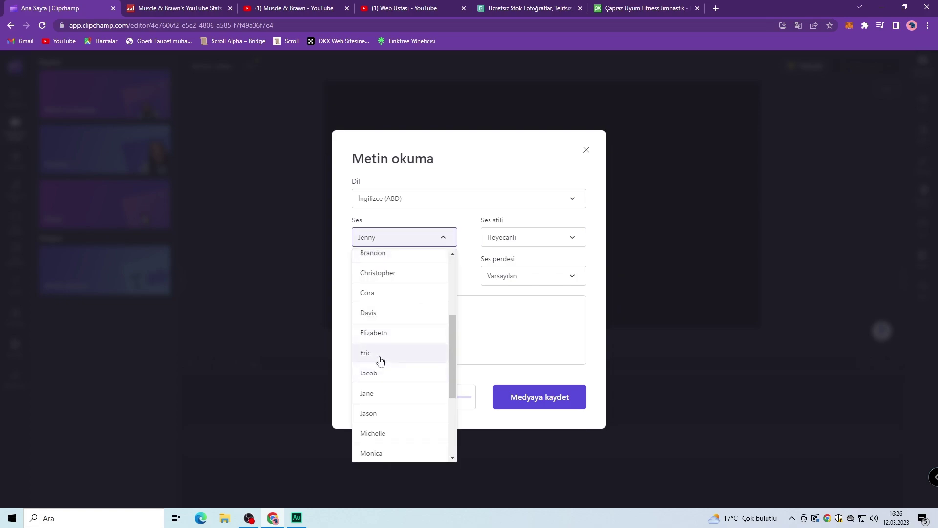
left_click(379, 354)
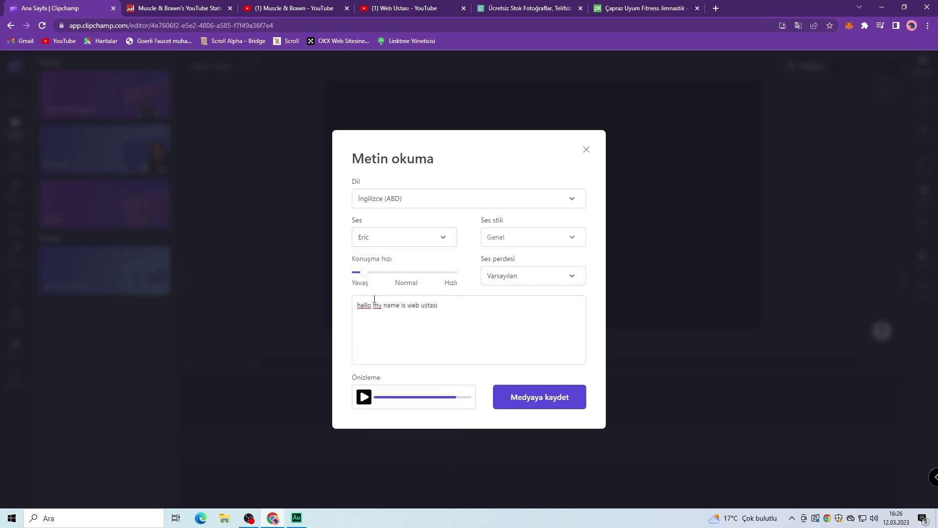
left_click(364, 397)
left_click(364, 397)
left_click(430, 239)
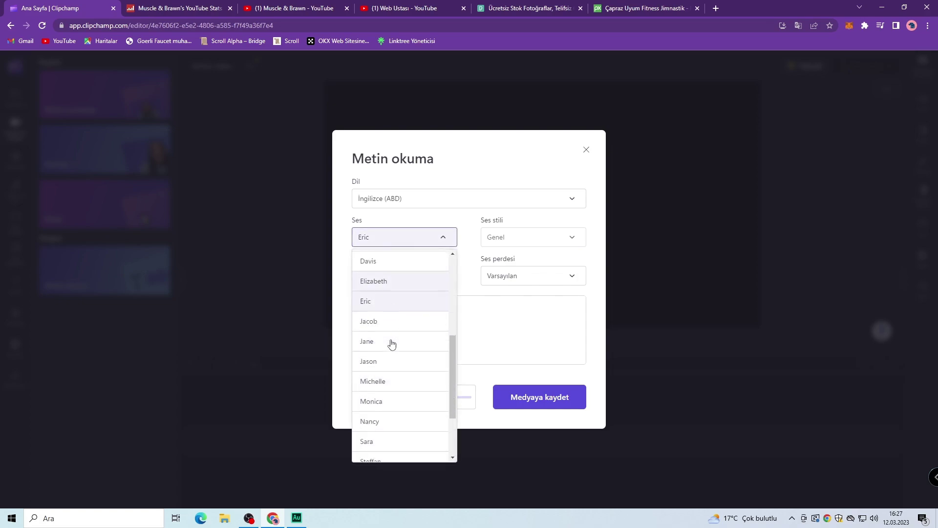
scroll(409, 371, "down", 3)
scroll(417, 367, "up", 5)
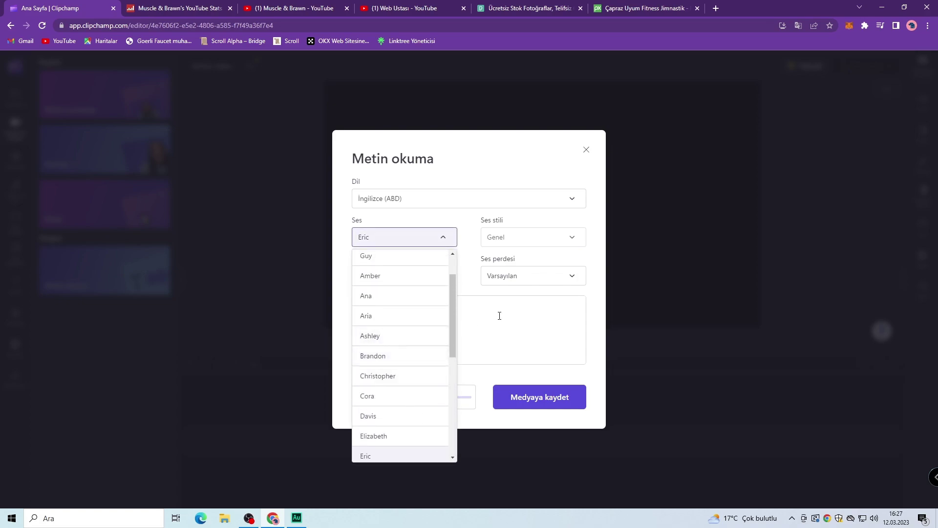
scroll(397, 313, "down", 5)
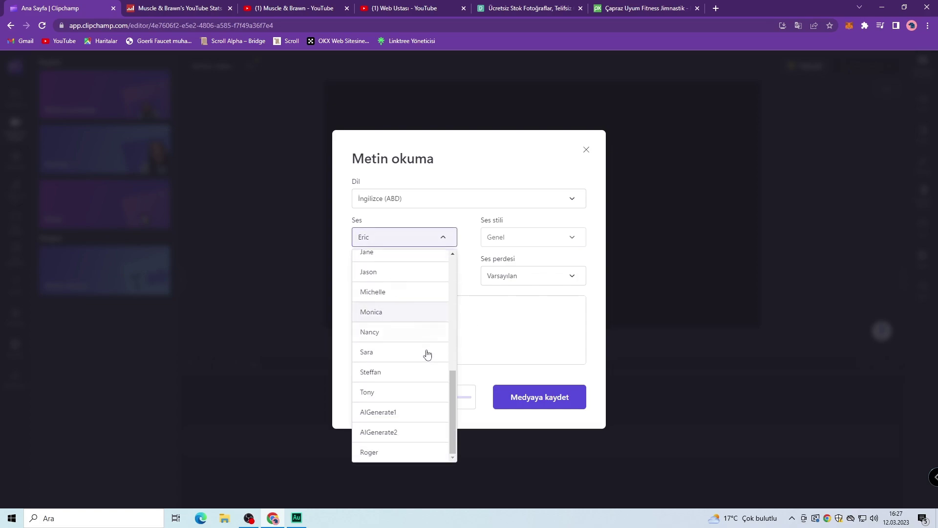
left_click(505, 335)
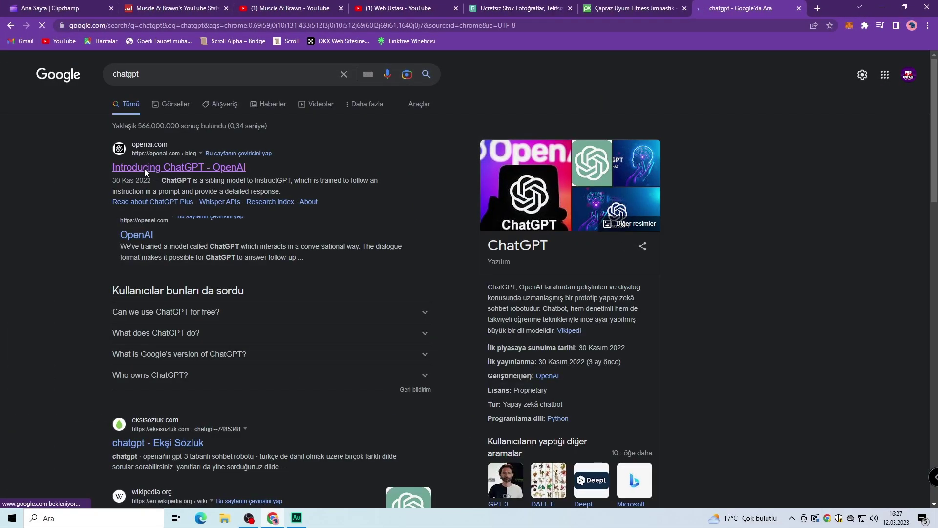
Open the ChatGPT chat page from OpenAI's ChatGPT introduction and dismiss the browser's translation prompt
left_click(144, 168)
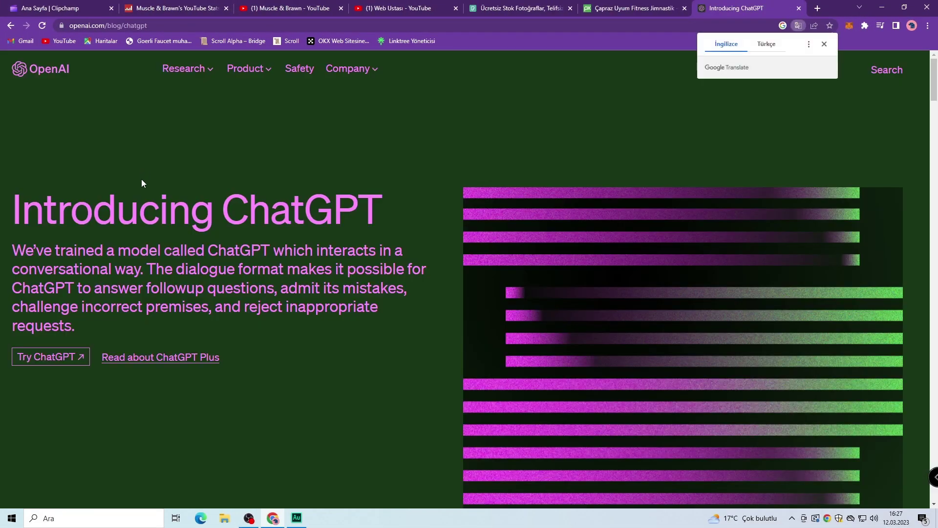
left_click(71, 358)
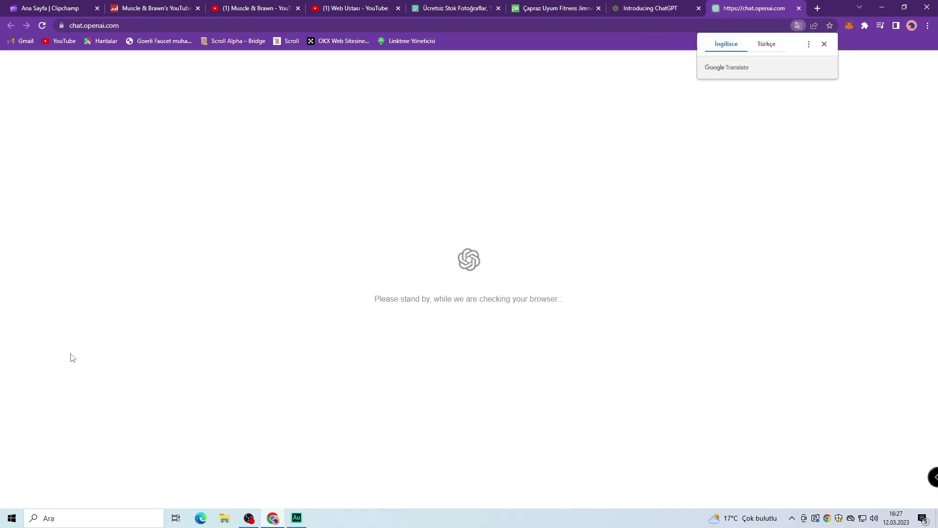
left_click(825, 45)
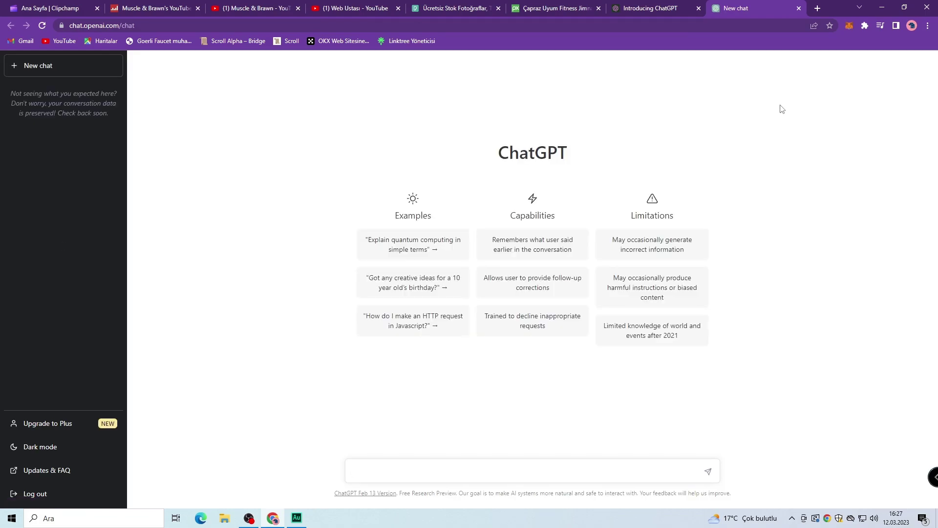
left_click(528, 472)
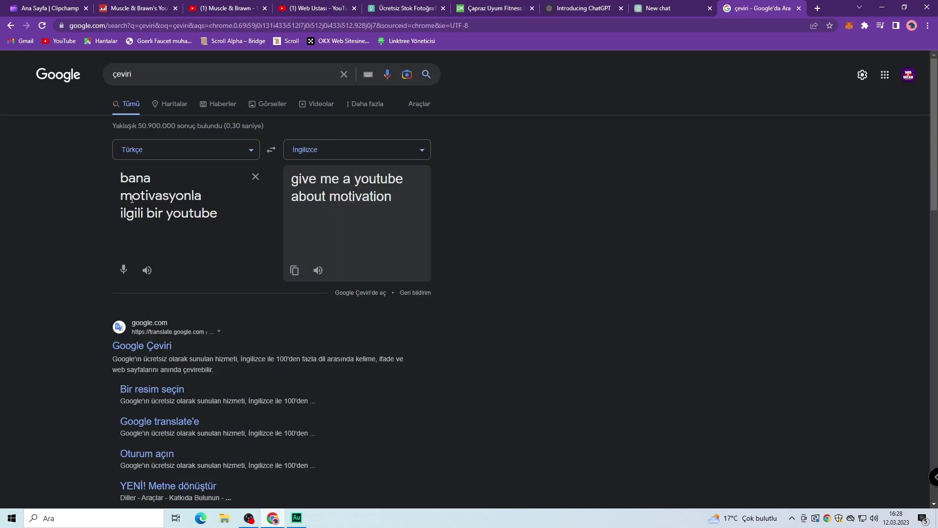
Finish the Turkish text "bana motivasyonla ilgili bir youtube video içeriği yazar mısın?" in the translator and copy its English translation
type("video içeriğ")
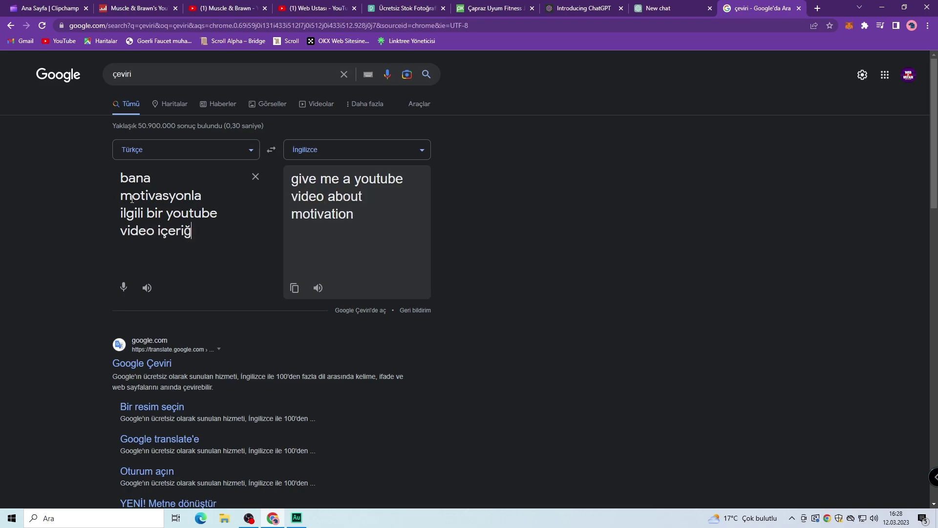
type("i yazar mısın?")
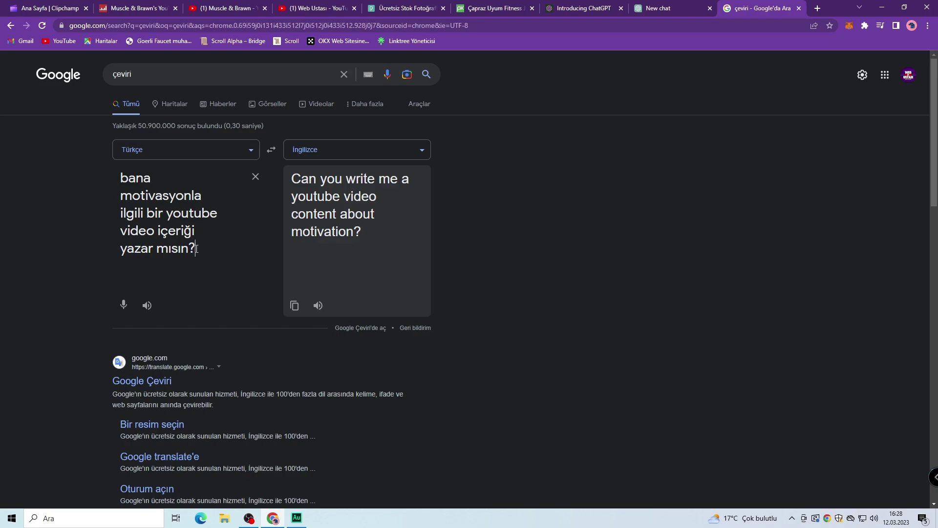
left_click(295, 307)
Send ChatGPT the copied prompt "Can you write me a youtube video content about motivation?"
left_click(657, 8)
left_click(385, 467)
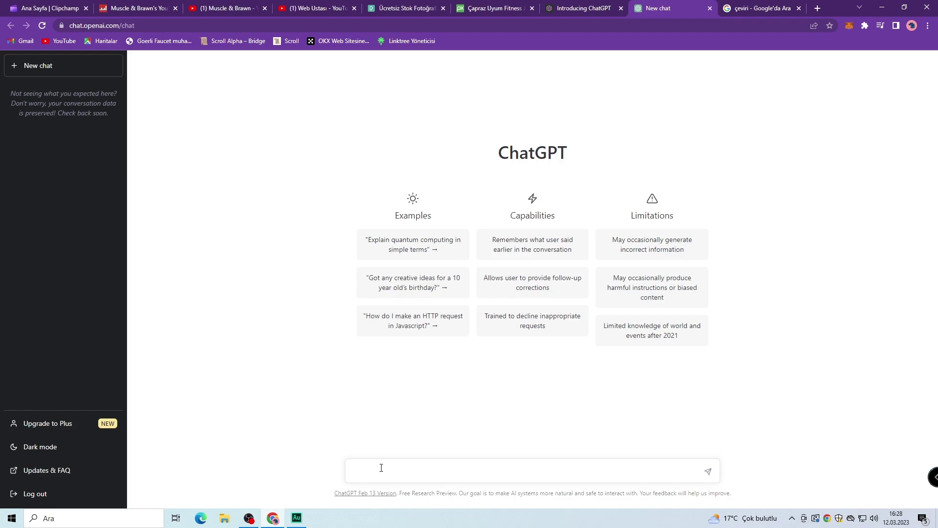
key("ctrl+v")
left_click(708, 472)
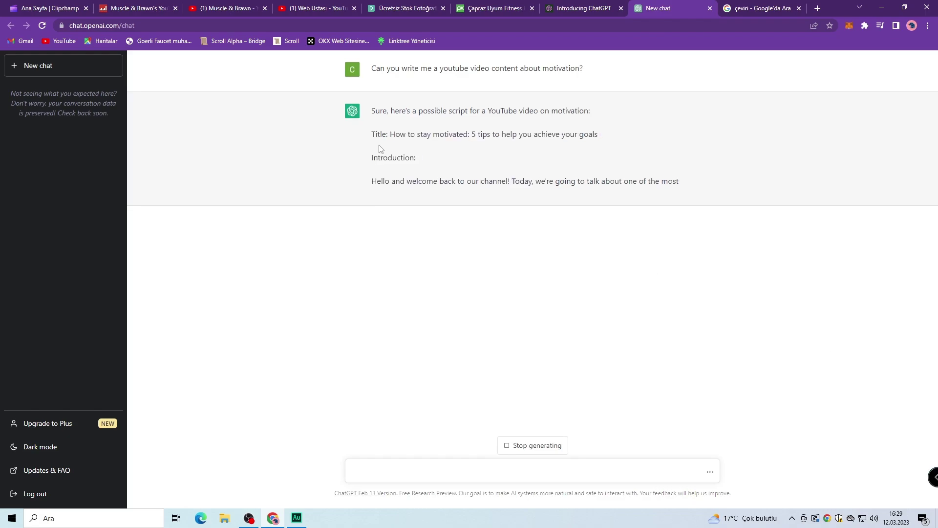
Copy the first introduction paragraph of the generated script and insert it as the text-to-speech text in Clipchamp
left_click_drag(372, 181, 670, 198)
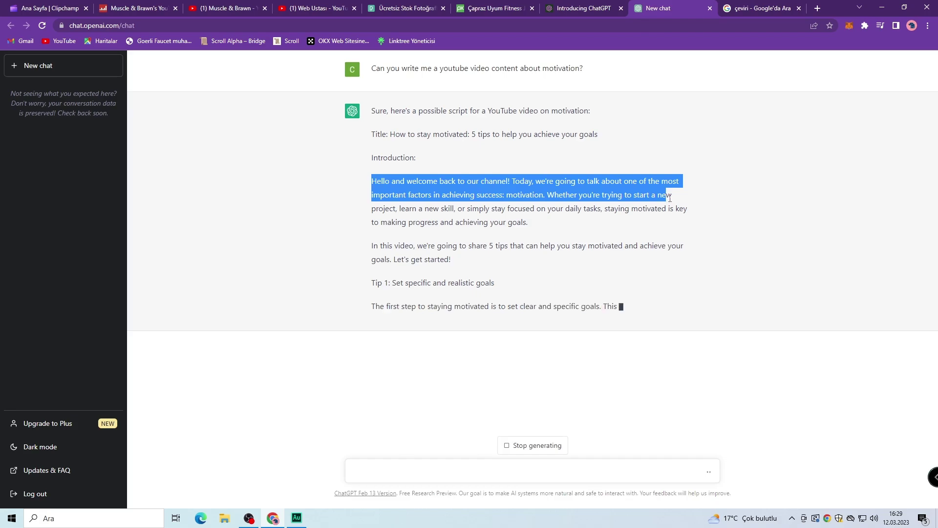
left_click(564, 278)
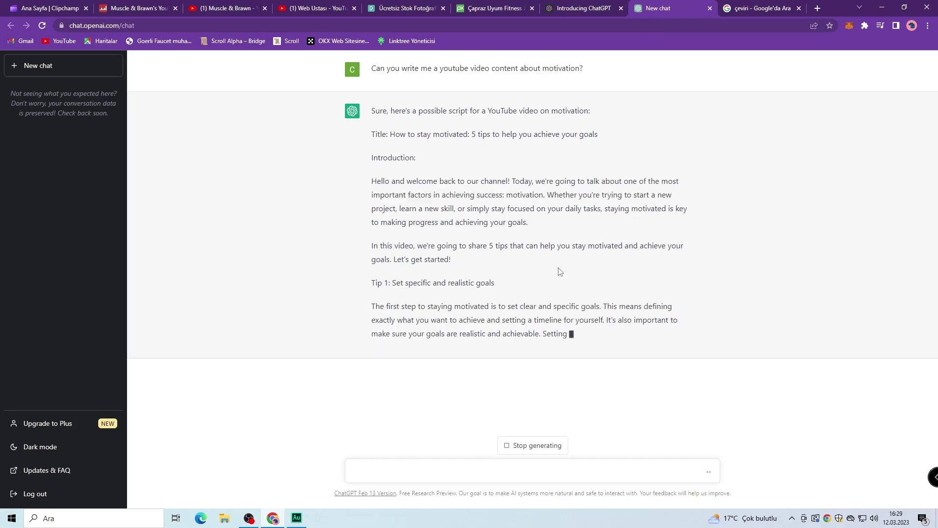
left_click_drag(373, 179, 661, 301)
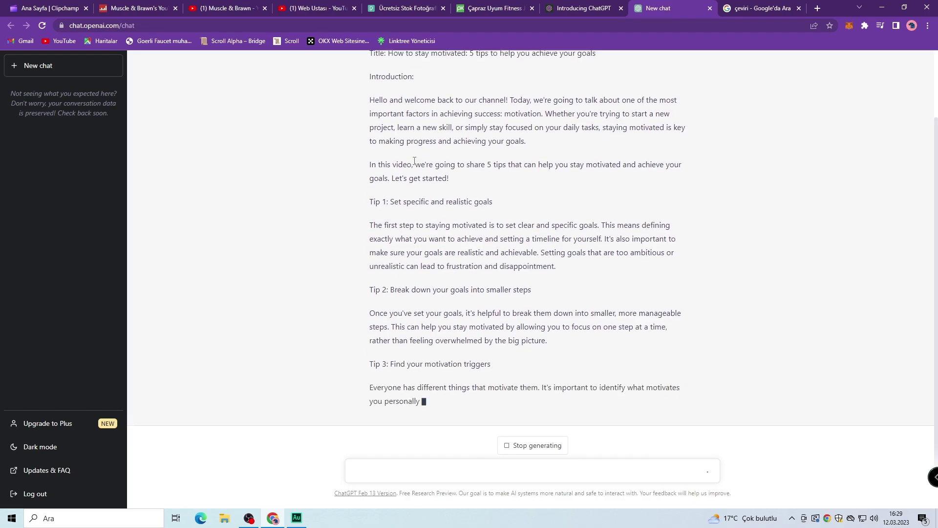
scroll(414, 164, "up", 3)
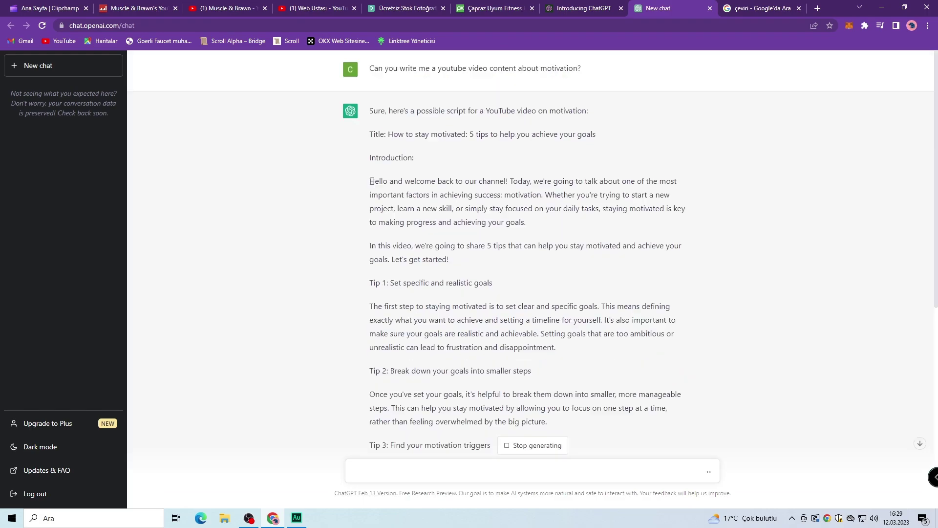
left_click_drag(369, 181, 674, 224)
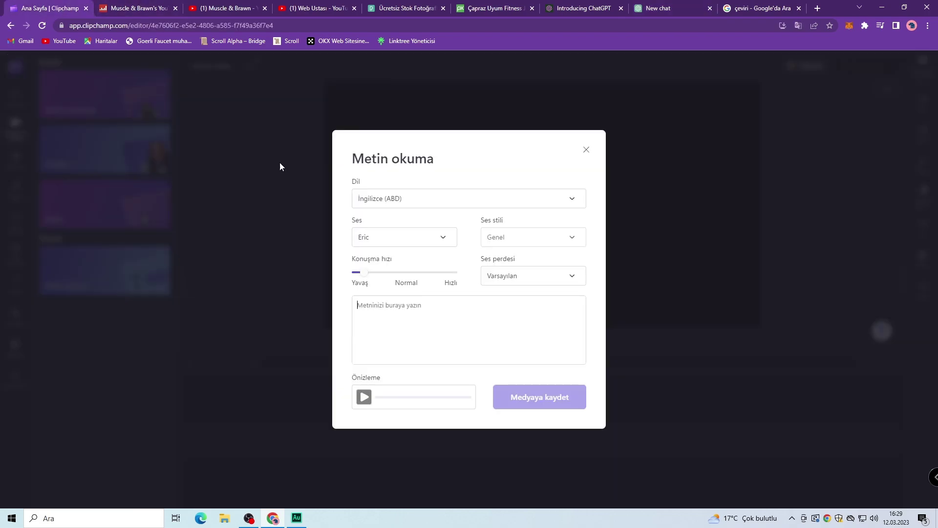
left_click(54, 8)
key("ctrl+v")
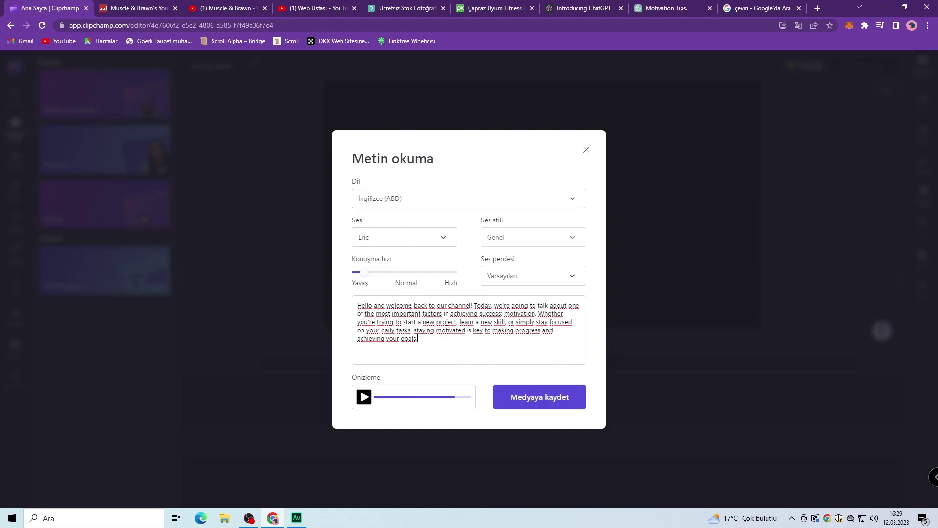
Preview the speech for the introduction paragraph and save it to the media library
left_click(365, 397)
left_click(367, 400)
left_click(531, 399)
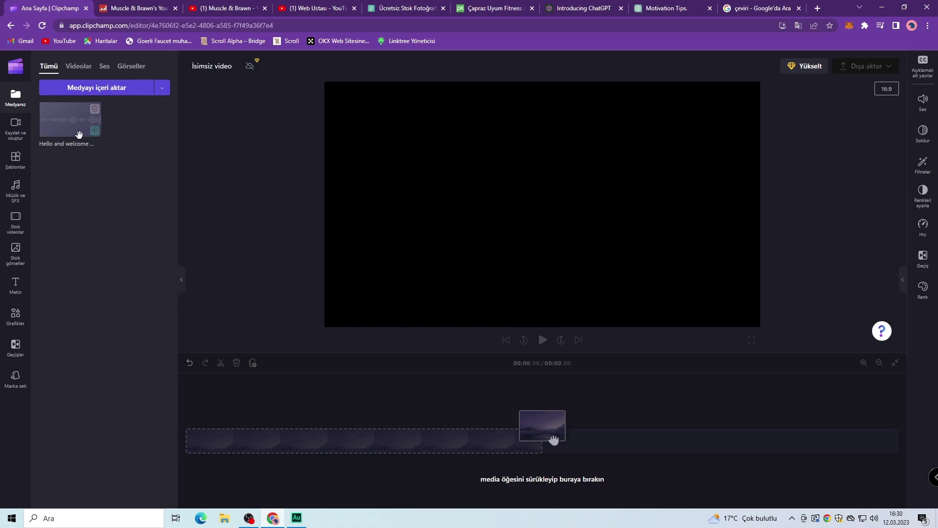
Add the saved voiceover to the timeline, play its opening, and return the playhead to the start
left_click(94, 131)
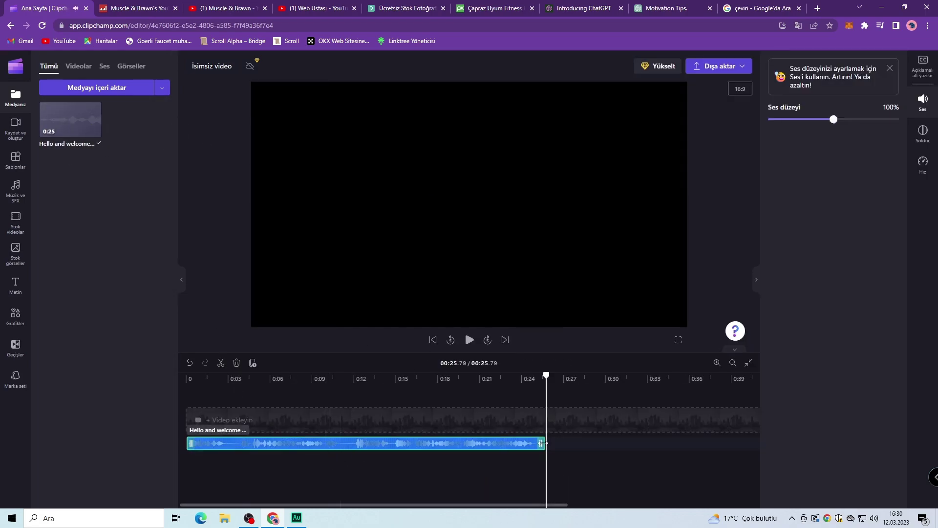
left_click(469, 339)
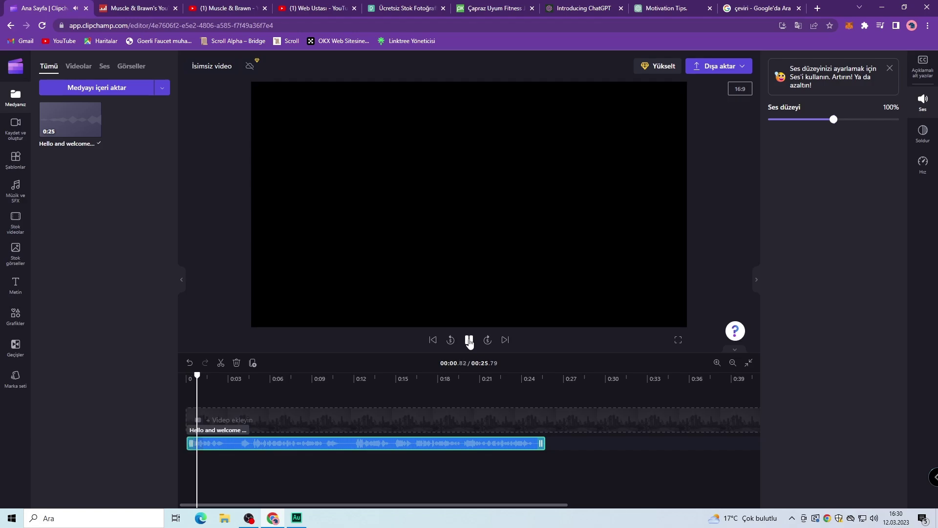
left_click(469, 339)
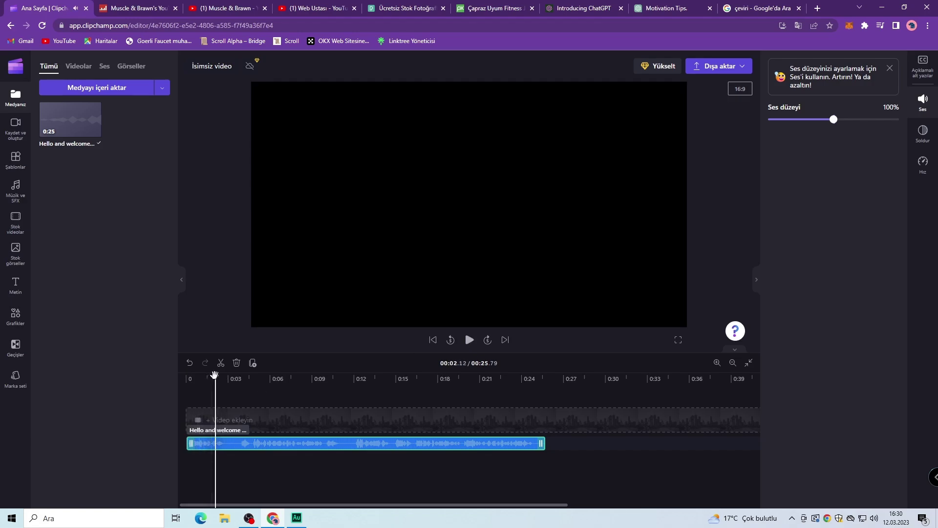
left_click_drag(216, 376, 157, 376)
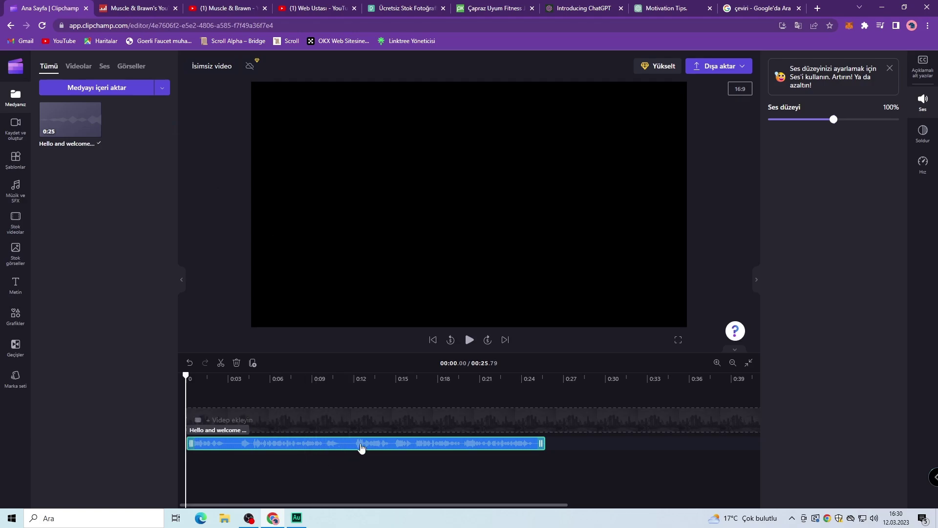
Export the voiceover project as a 1080p MP4 video
left_click(740, 70)
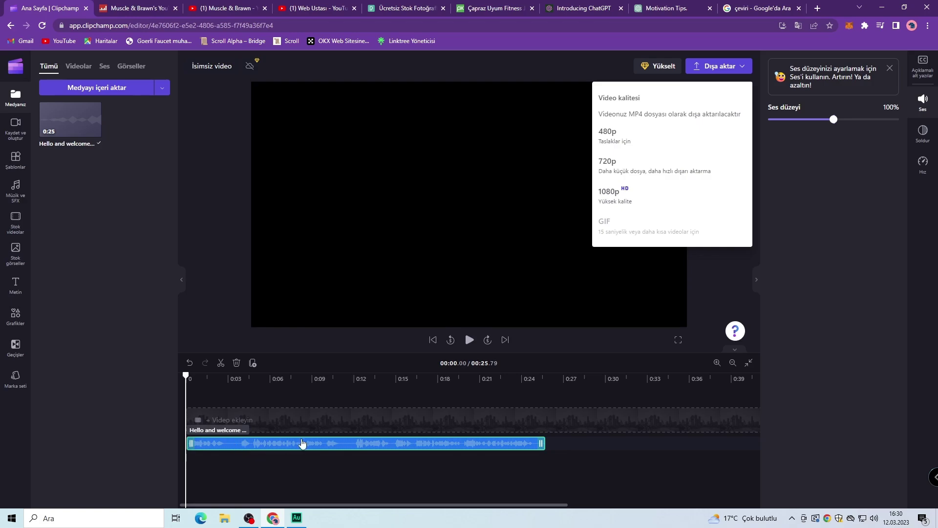
left_click(259, 463)
left_click(190, 386)
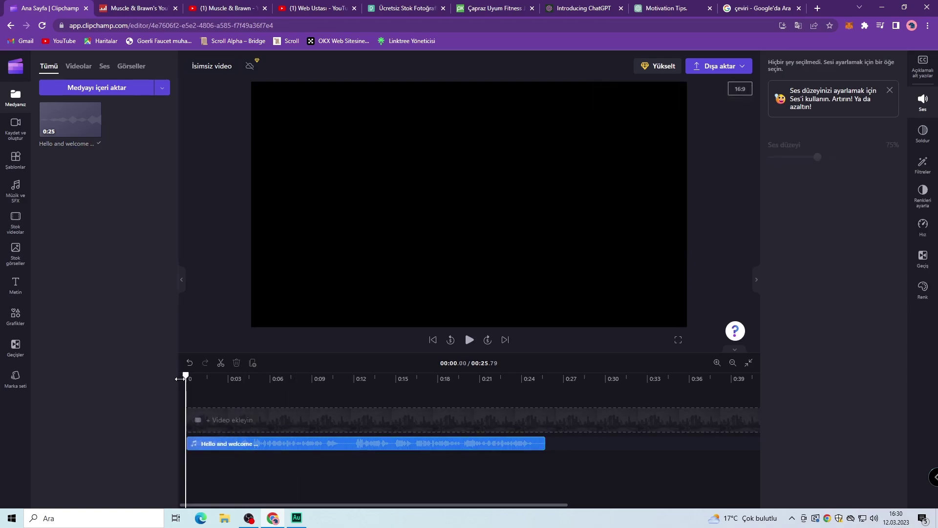
left_click(738, 67)
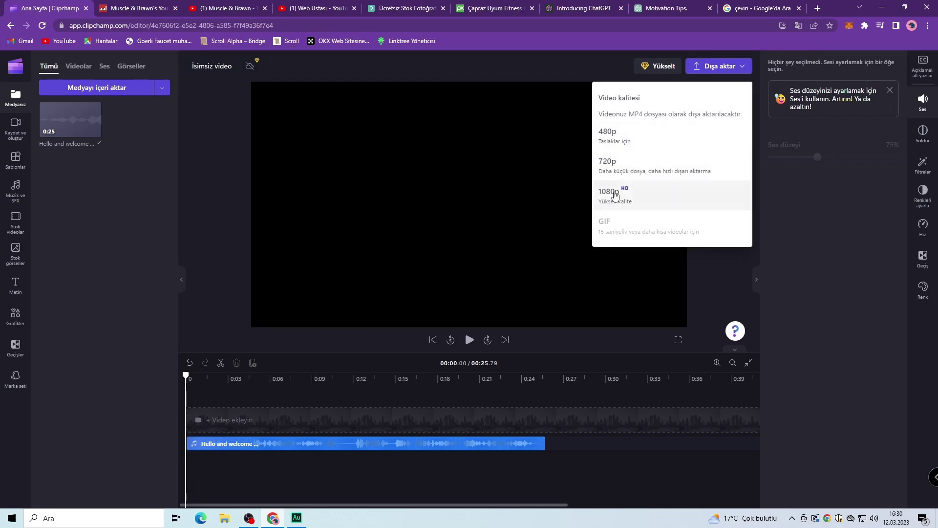
left_click(635, 195)
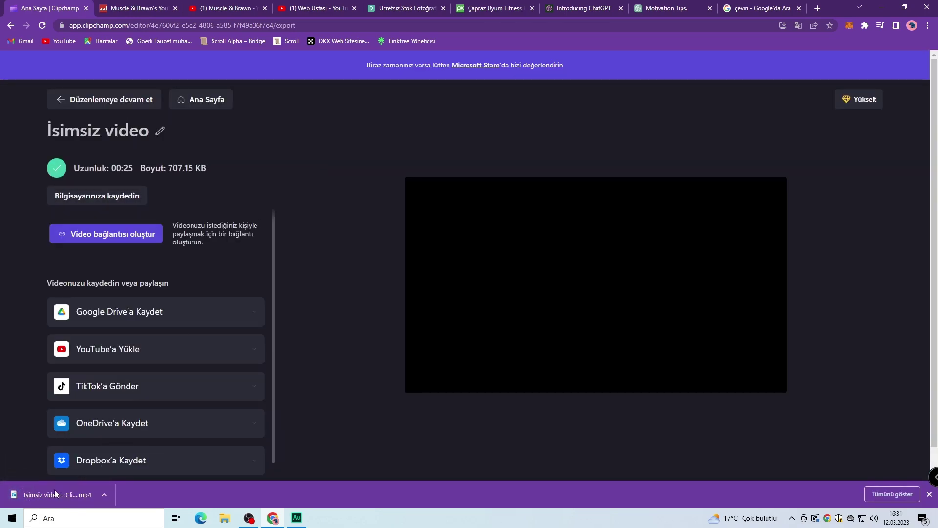
left_click(106, 494)
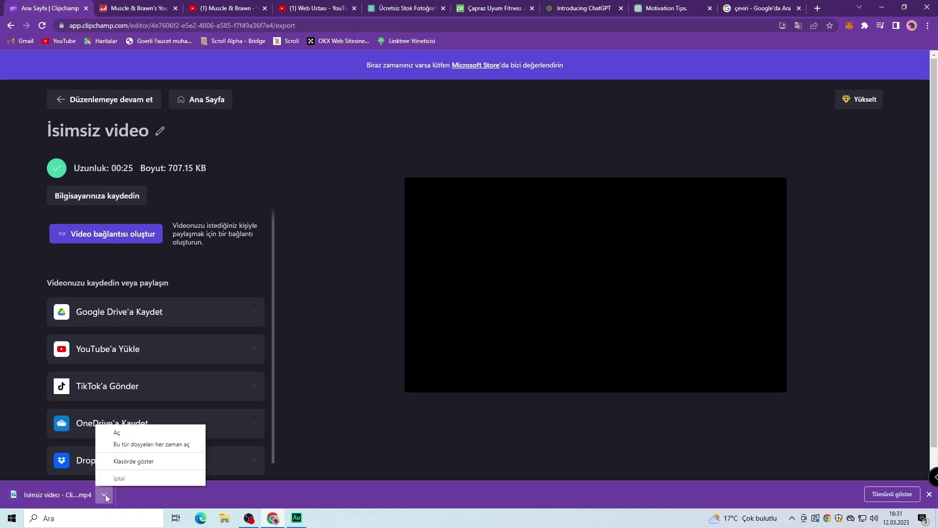
left_click(105, 494)
left_click(105, 495)
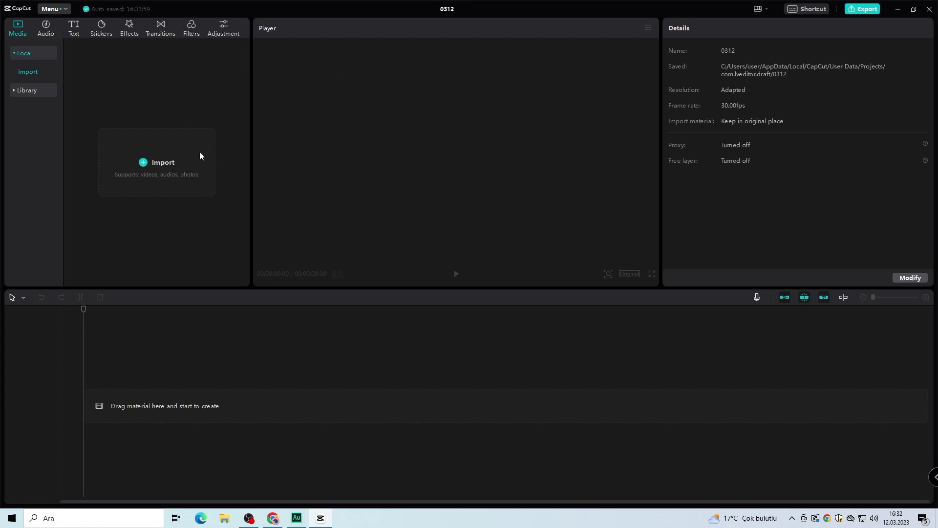
Import "İsimsiz video - Clipchamp ile yapıldı", "capraz-uyum-65656" and "capraz-uyum-66370" into the CapCut project
left_click(149, 162)
left_click(107, 90)
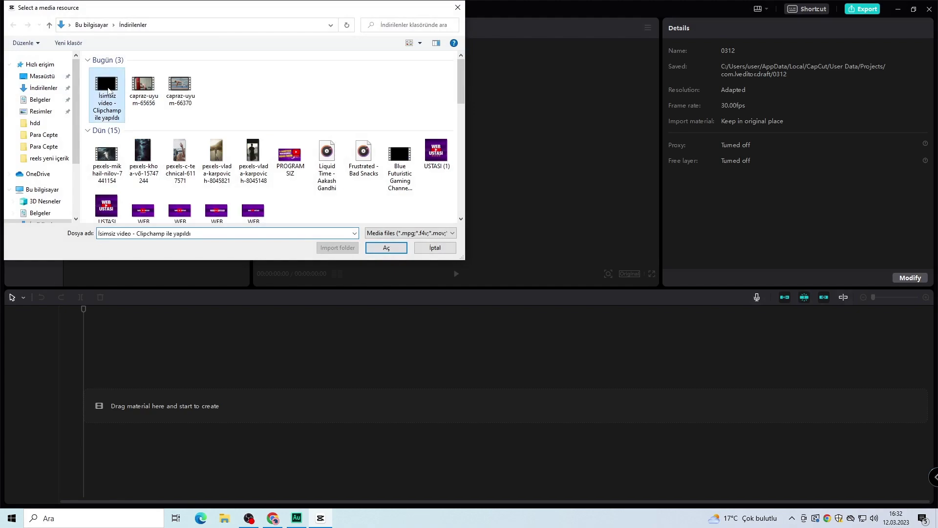
left_click(143, 88)
left_click(184, 87, "ctrl")
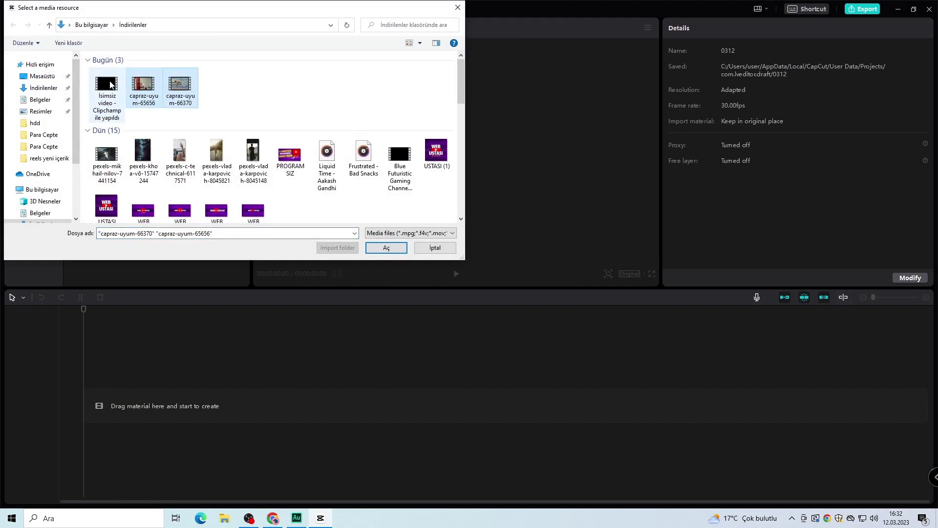
left_click(109, 87, "ctrl")
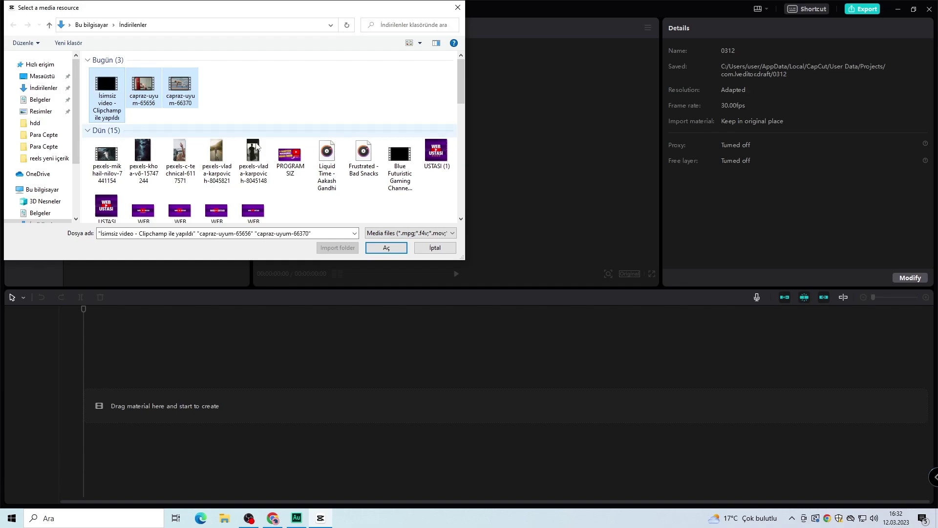
left_click(384, 248)
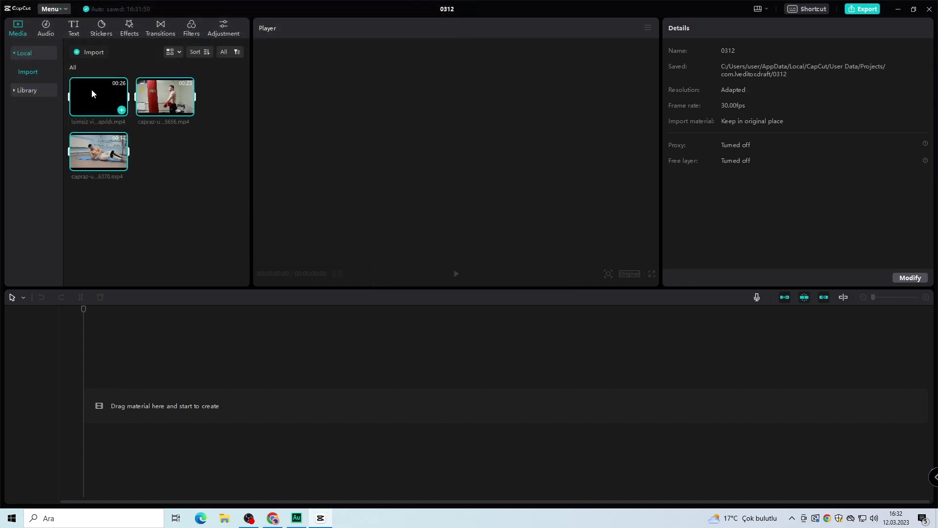
Add all three imported clips to the timeline track and undo the addition
left_click(122, 110)
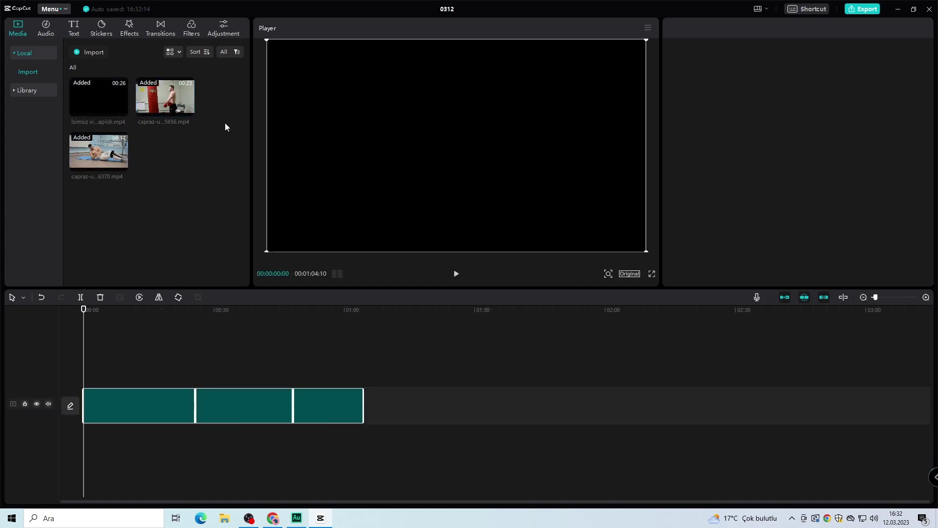
key("ctrl+z")
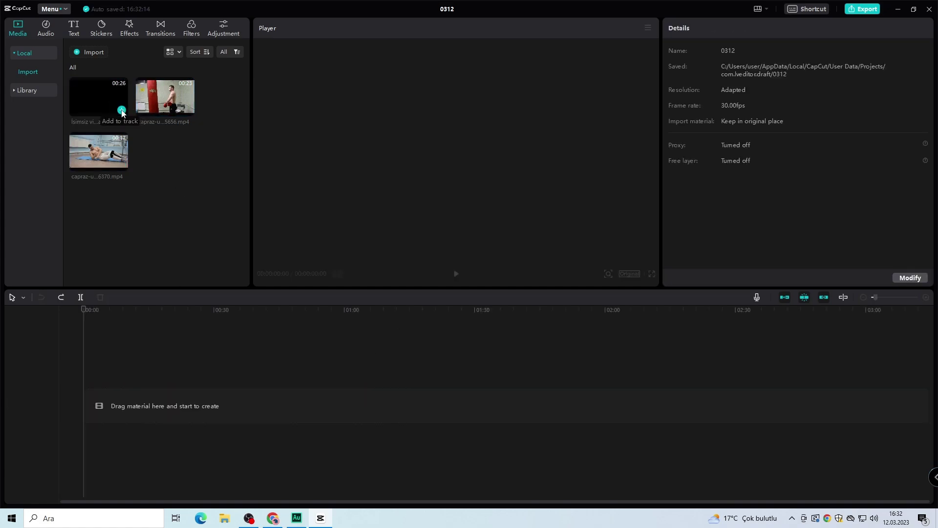
Add the "İsimsiz video - Clipchamp ile yapıldı" clip to the timeline and separate its audio onto its own track
left_click(122, 111)
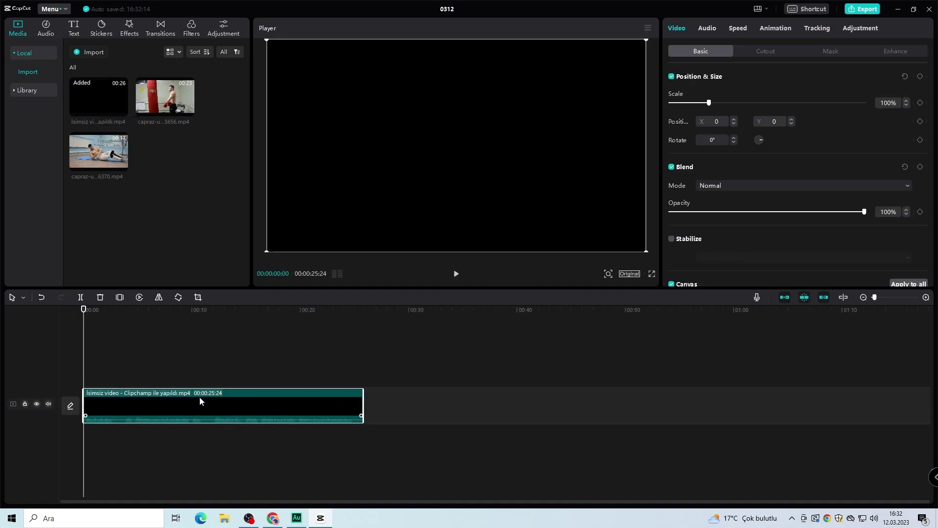
right_click(129, 421)
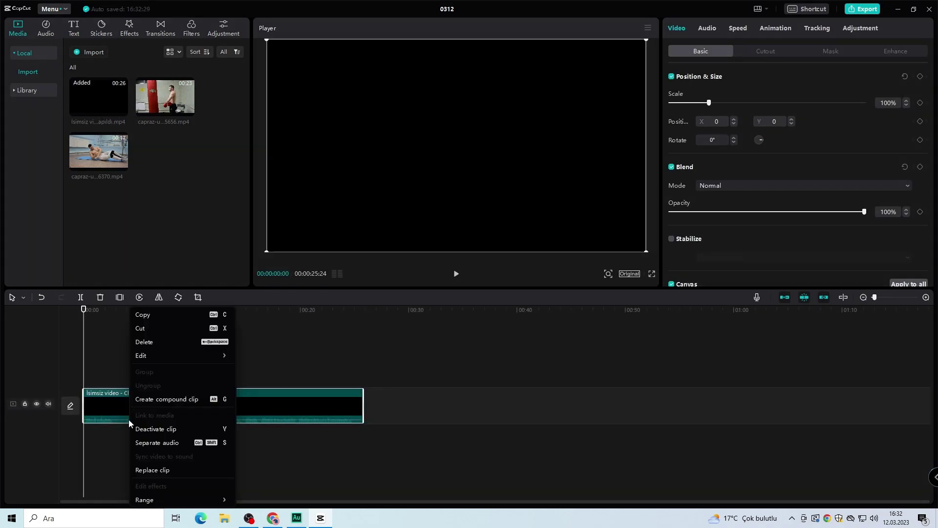
left_click(174, 442)
left_click(325, 491)
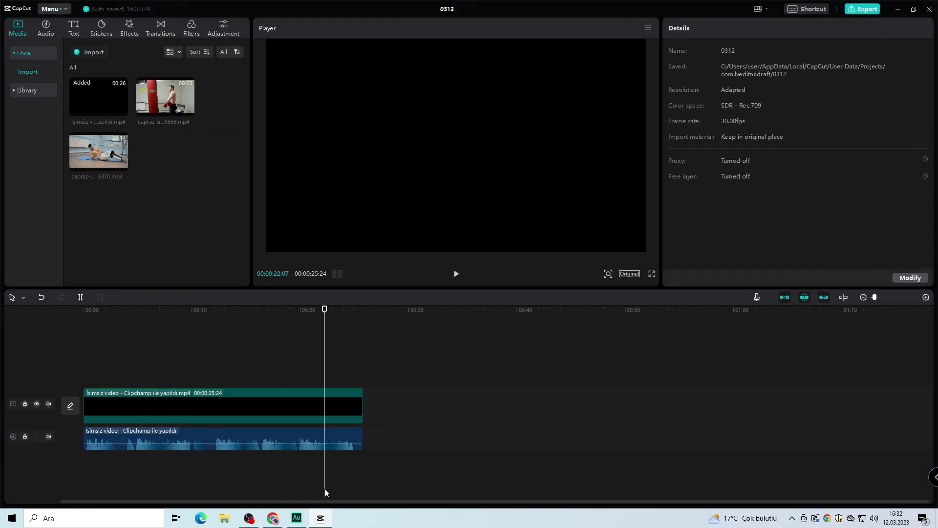
Delete the black video clip above the separated voiceover and return the playhead to the start
left_click(172, 407)
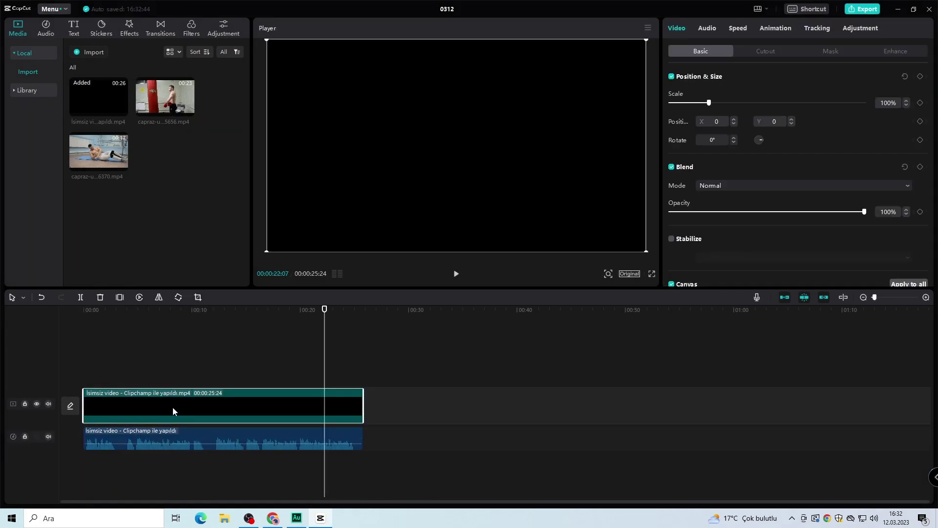
key("Delete")
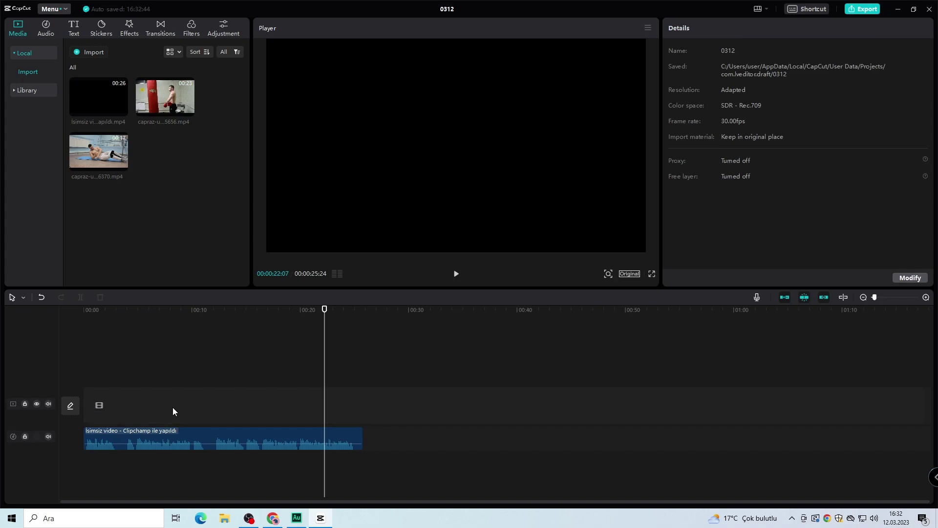
left_click(84, 310)
Add capraz-uyum-65656 to the video track above the voiceover and insert capraz-uyum-66370 in front of it
mouse_move(189, 111)
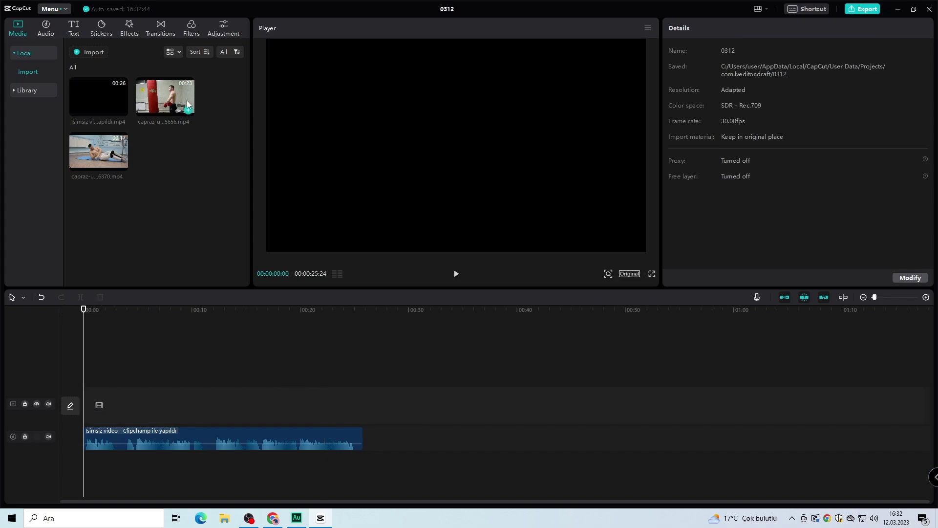
left_click(189, 111)
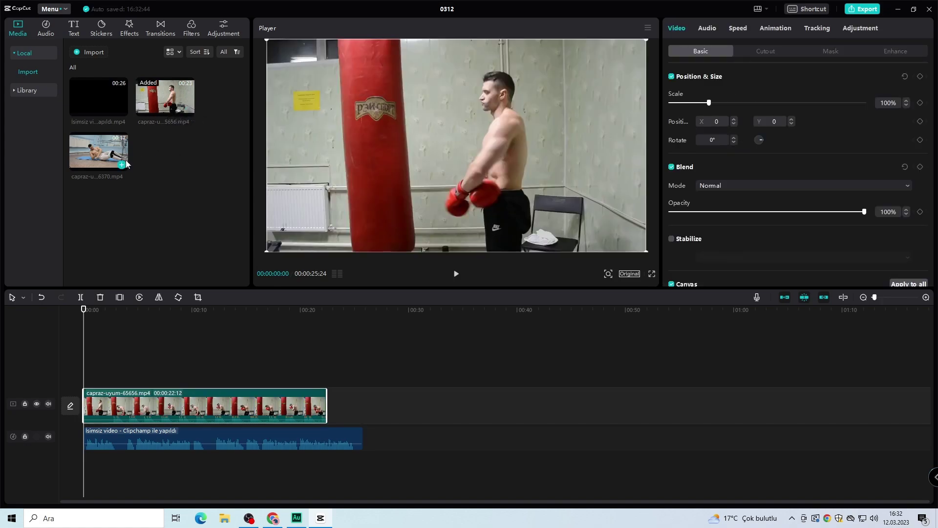
left_click(123, 165)
Trim the end of capraz-uyum-66370 to 9 seconds and shorten capraz-uyum-65656 to 00:00:15:25, near the voiceover's end
left_click_drag(255, 404, 175, 408)
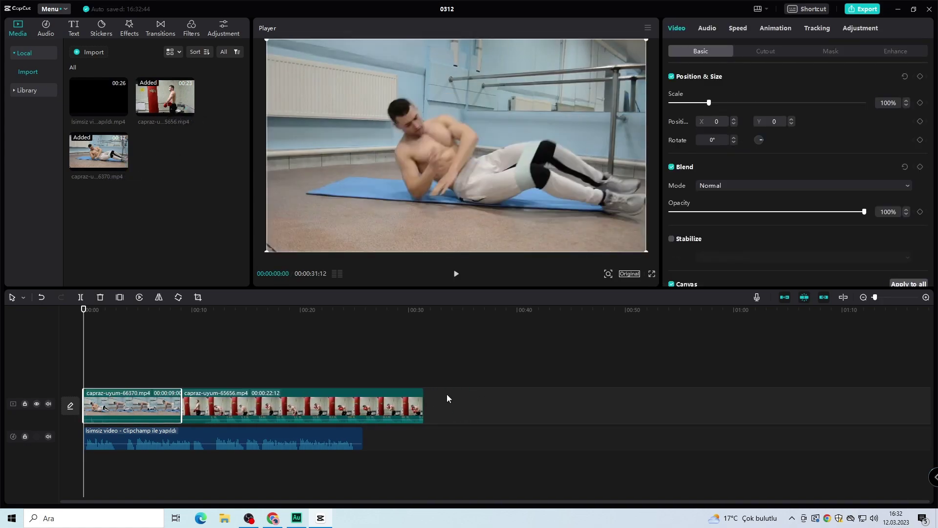
left_click_drag(420, 400, 349, 403)
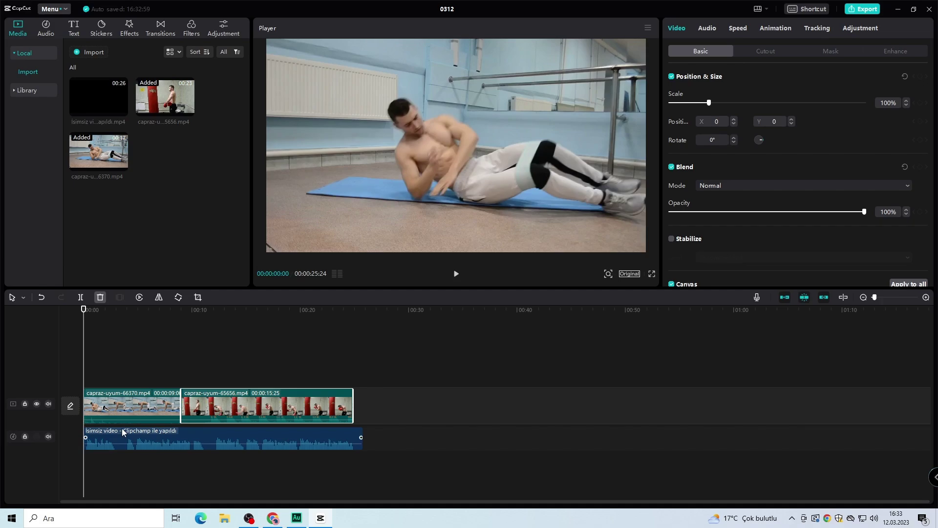
Apply the Garden filter across both fitness clips and play back the edit with the voiceover
left_click(926, 297)
left_click(926, 297)
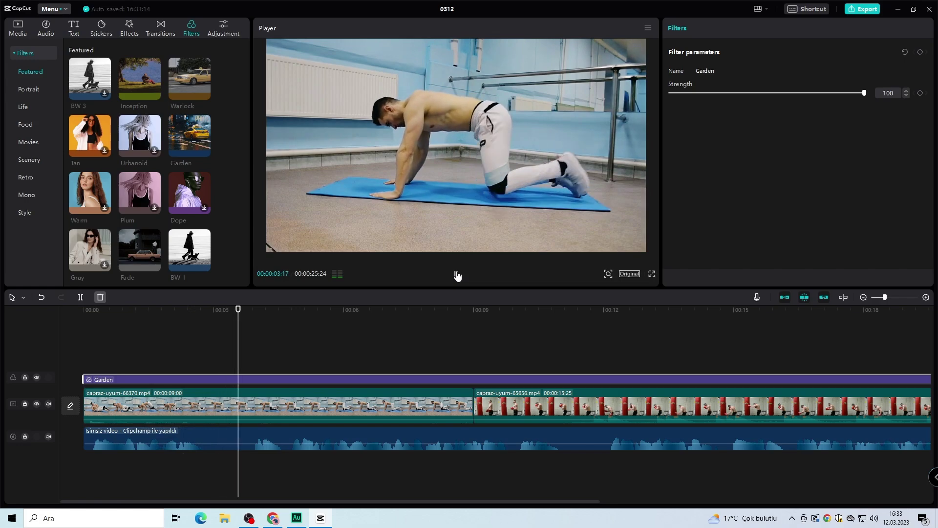
left_click(453, 312)
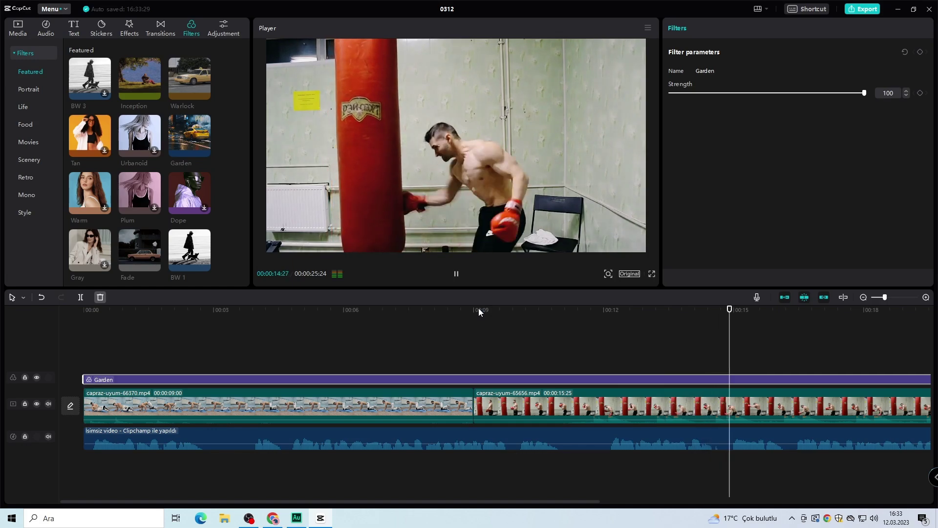
key("space")
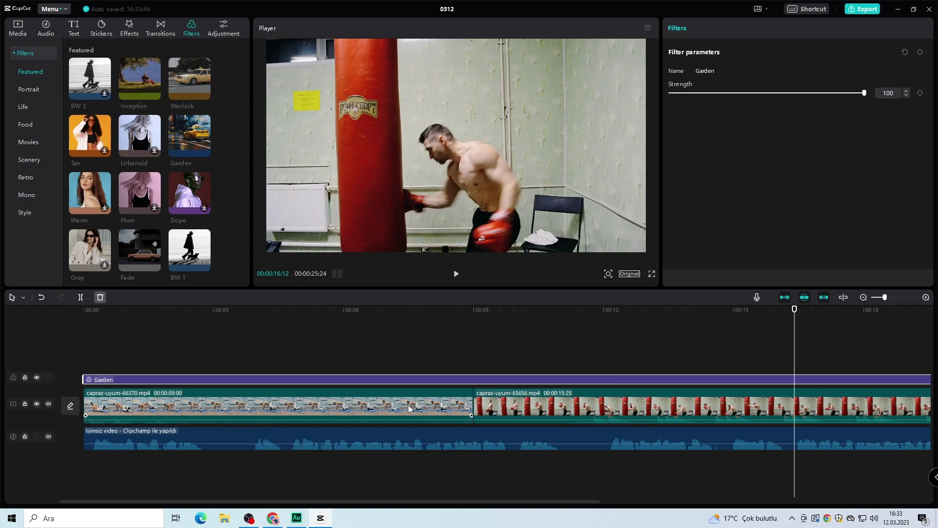
Trim the end of capraz-uyum-66370 to about 4 seconds and shorten capraz-uyum-65656 from its end
scroll(870, 302, "down", 2)
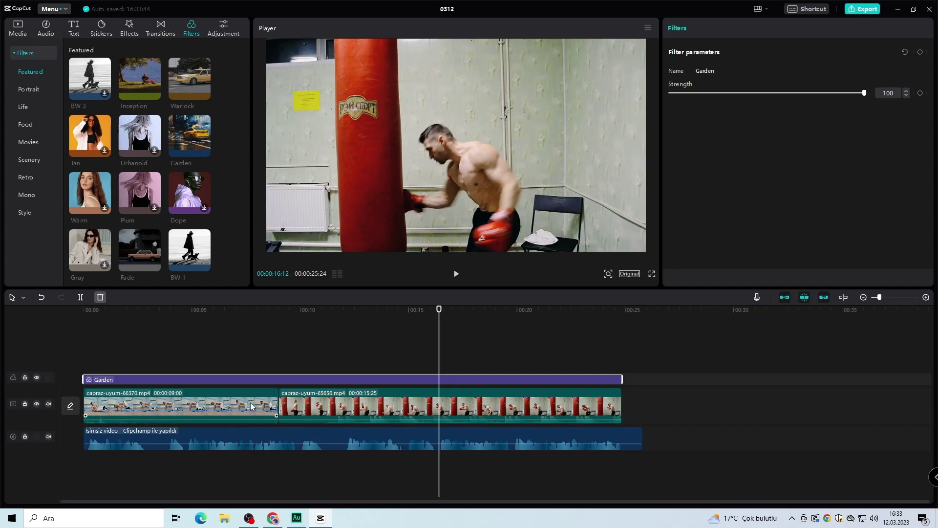
left_click_drag(276, 406, 170, 405)
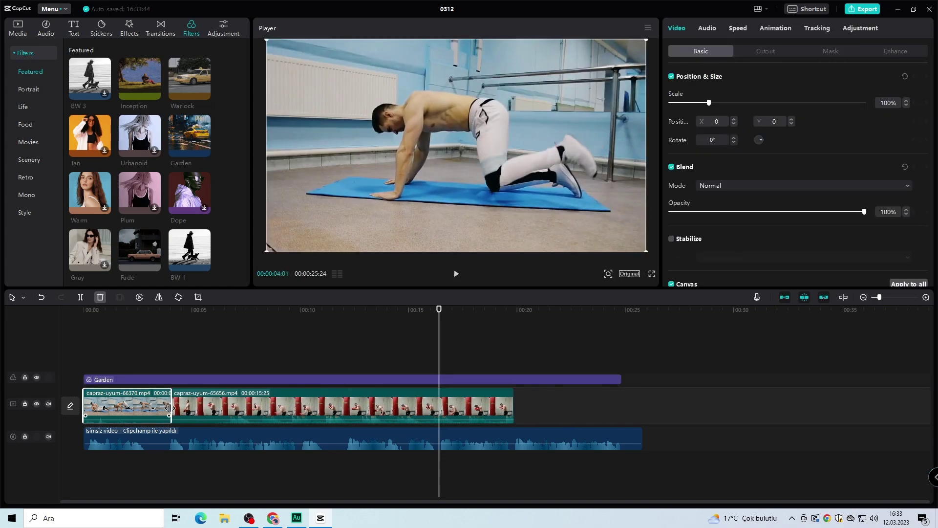
left_click(512, 402)
left_click_drag(512, 402, 240, 412)
Switch to the Chrome window with the Web Ustası YouTube channel page
key("alt+Tab")
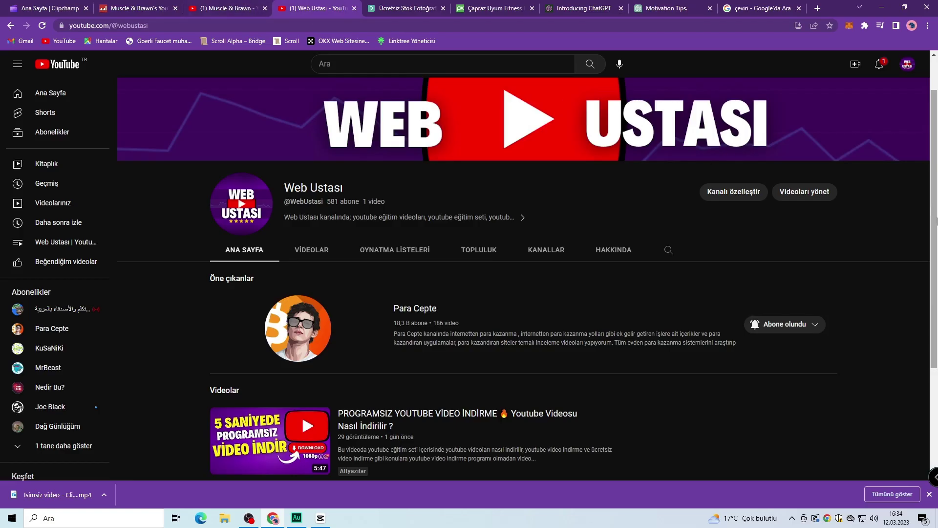